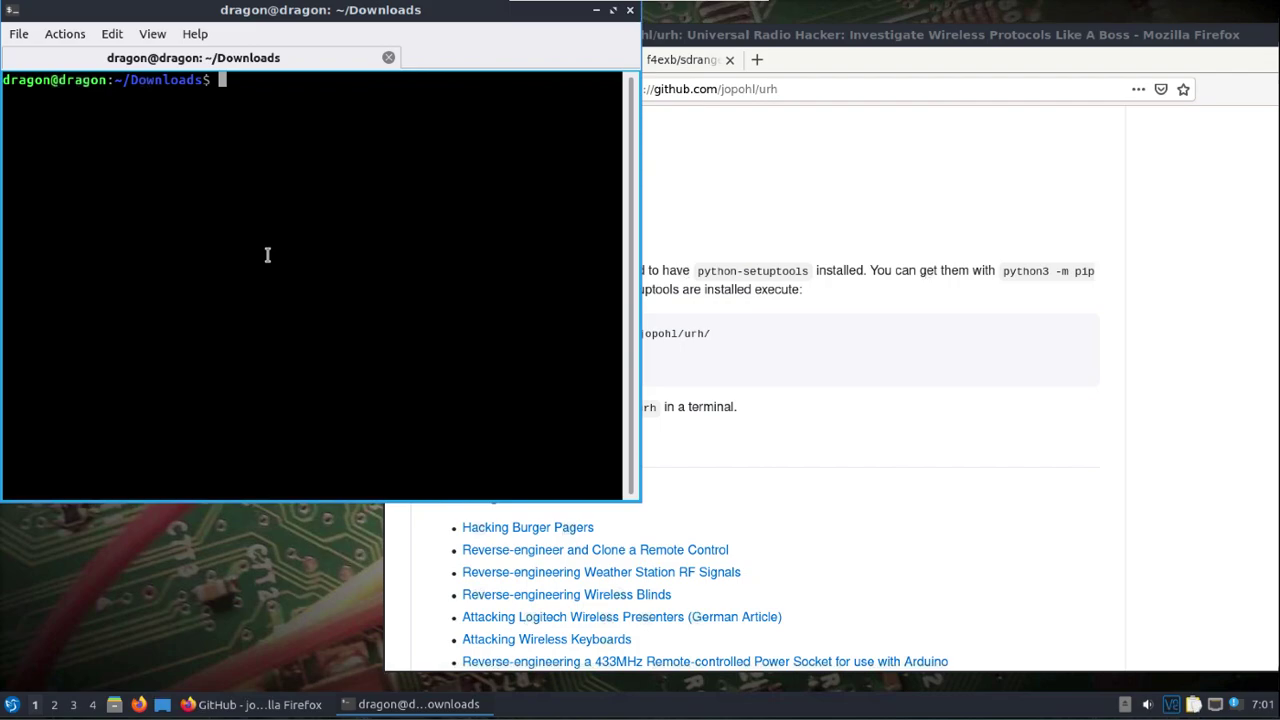
# - Type 'sudo pip3 uninstall urh' at the Downloads prompt
pyautogui.write('sudo pip3 uninstall urh')
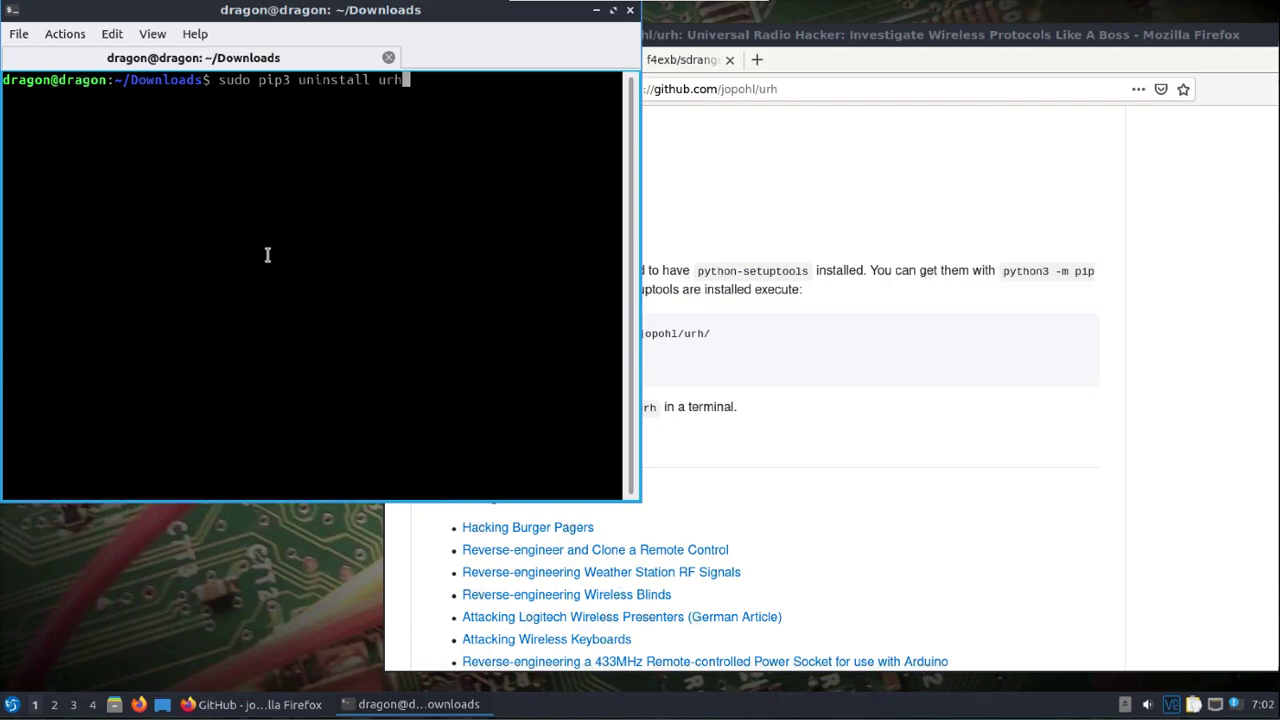
# - Uninstall urh 2.8.9 via sudo pip3, confirming with y, then raise Firefox's urh install instructions
pyautogui.press('Return')
pyautogui.write('y')
pyautogui.press('Return')
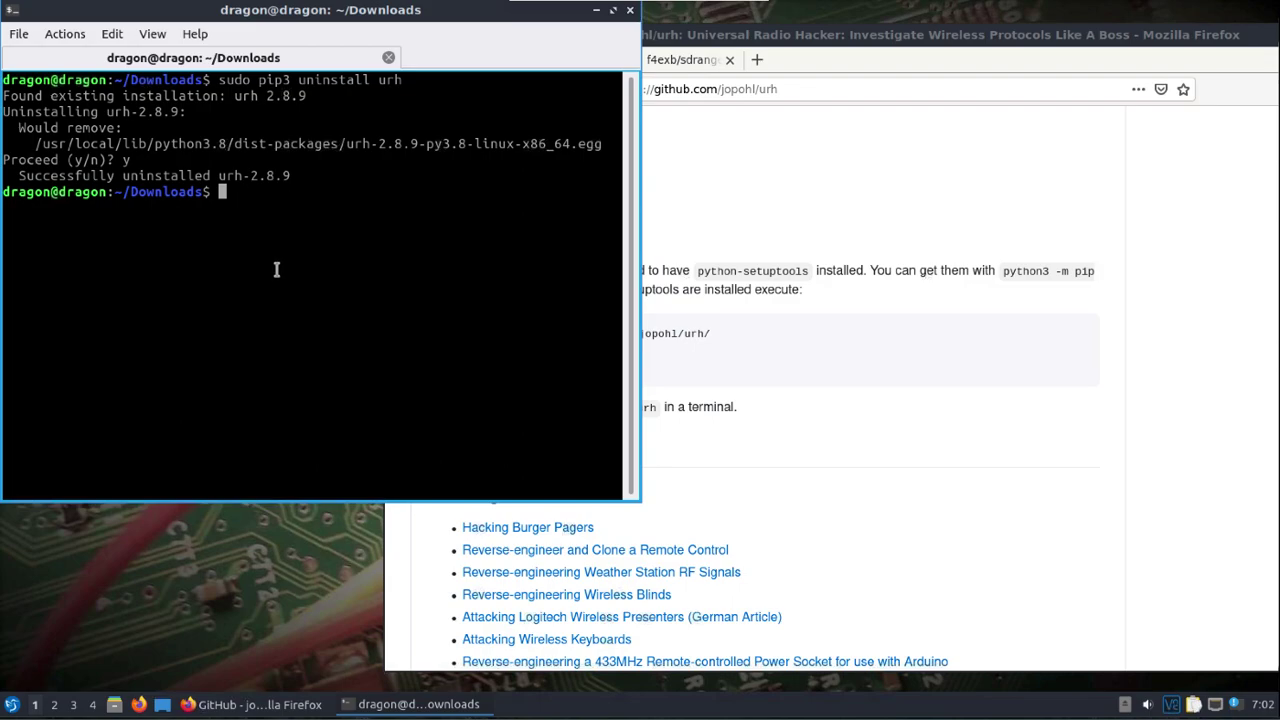
pyautogui.click(950, 430)
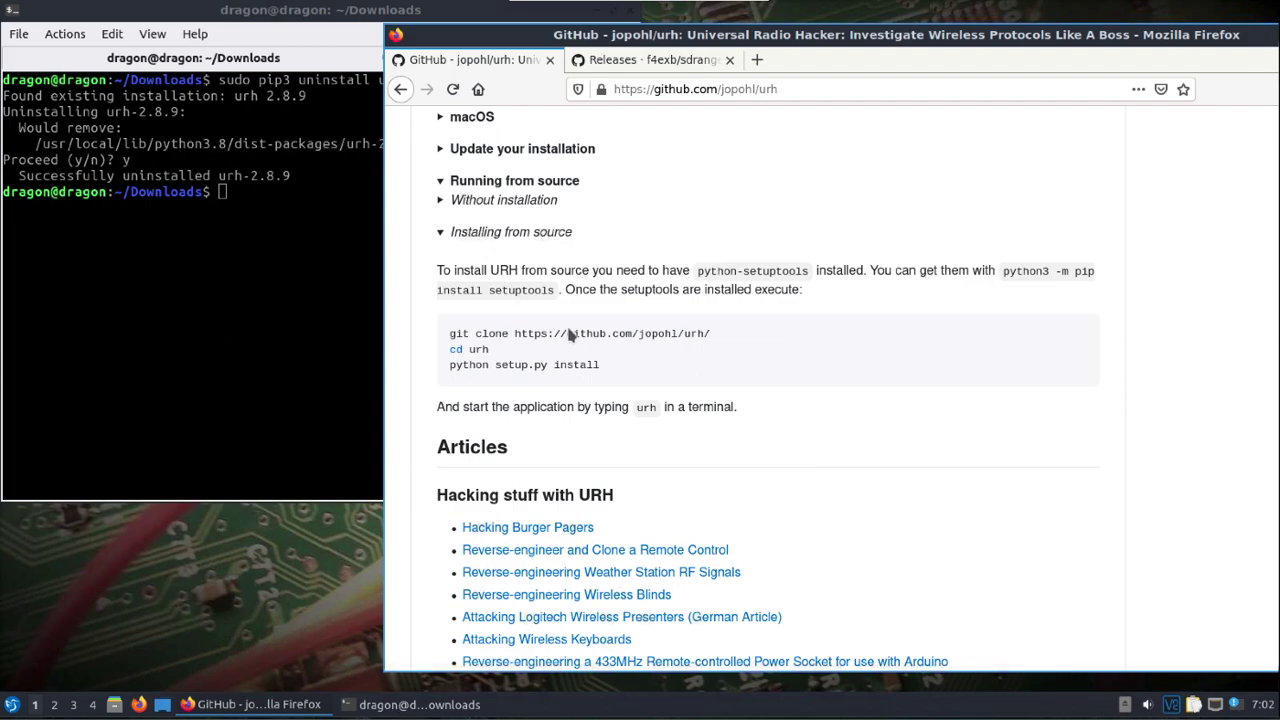
# - Copy the urh git clone command from the Firefox instructions
pyautogui.moveTo(712, 335); pyautogui.dragTo(452, 334)
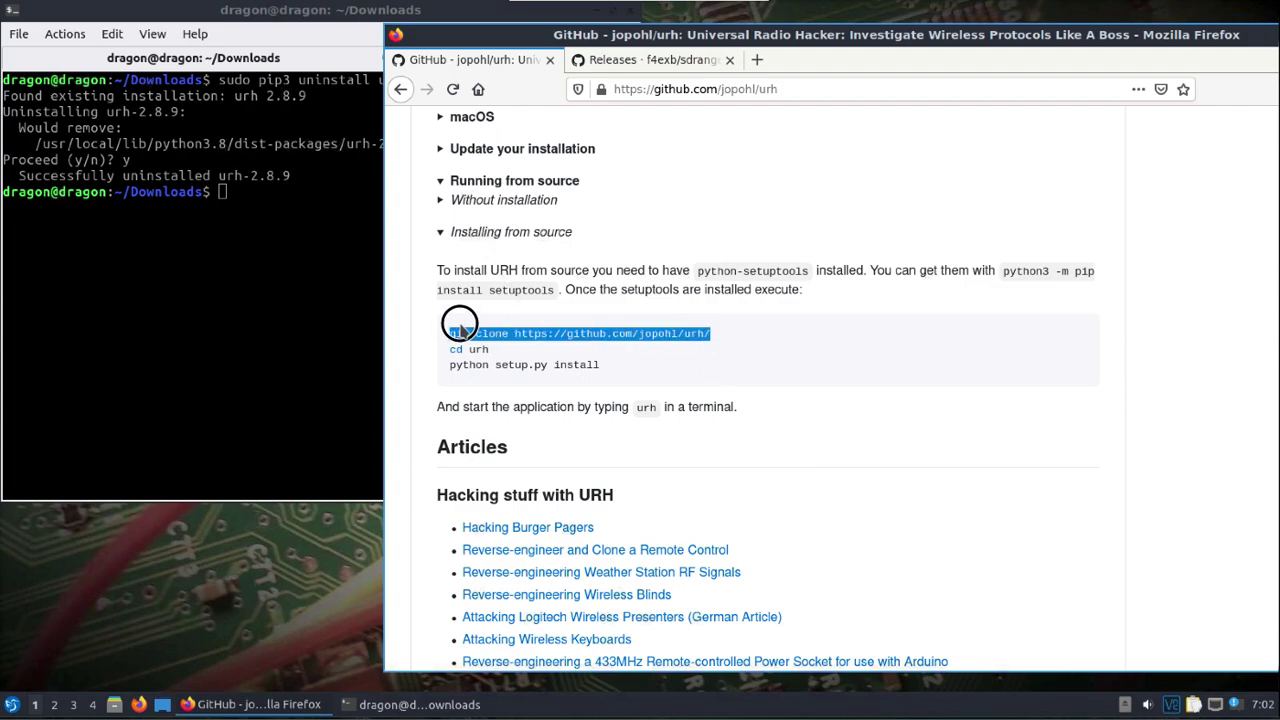
pyautogui.rightClick(470, 332)
pyautogui.click(494, 342)
# - Paste the git clone command into the terminal and run it to clone urh
pyautogui.click(279, 229)
pyautogui.write('cd')
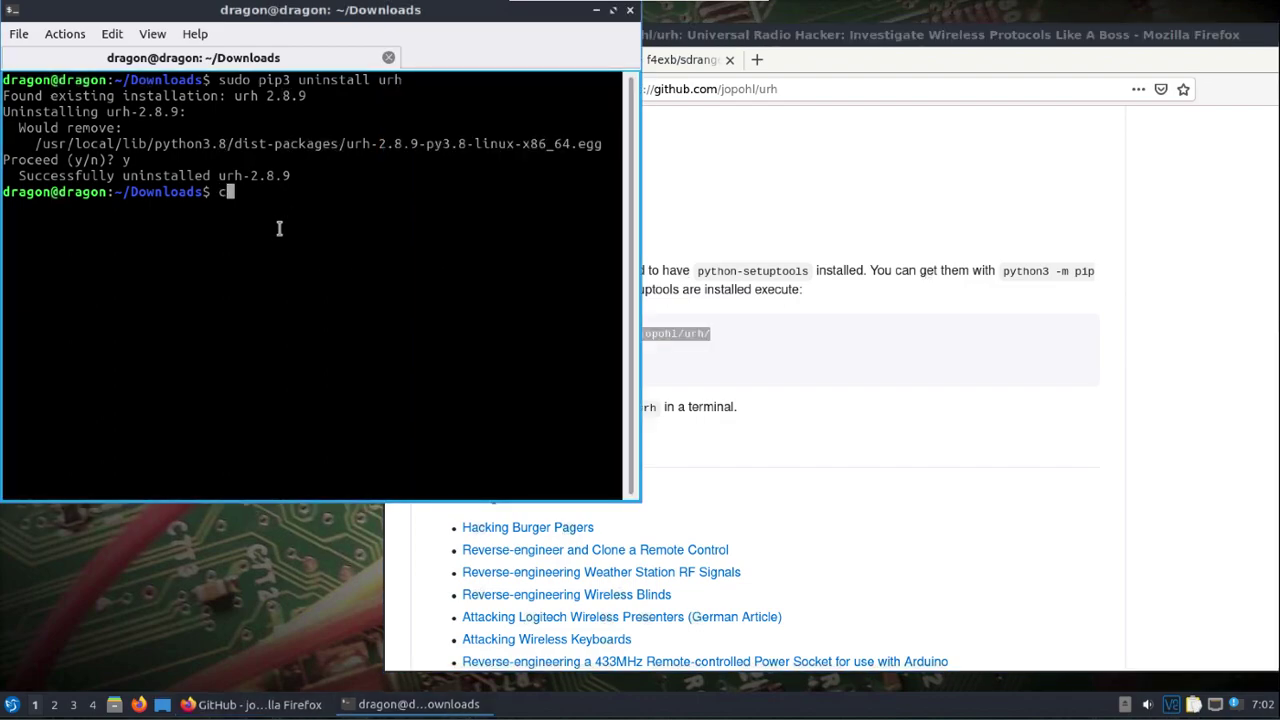
pyautogui.press('BackSpace')
pyautogui.press('BackSpace')
pyautogui.press('BackSpace')
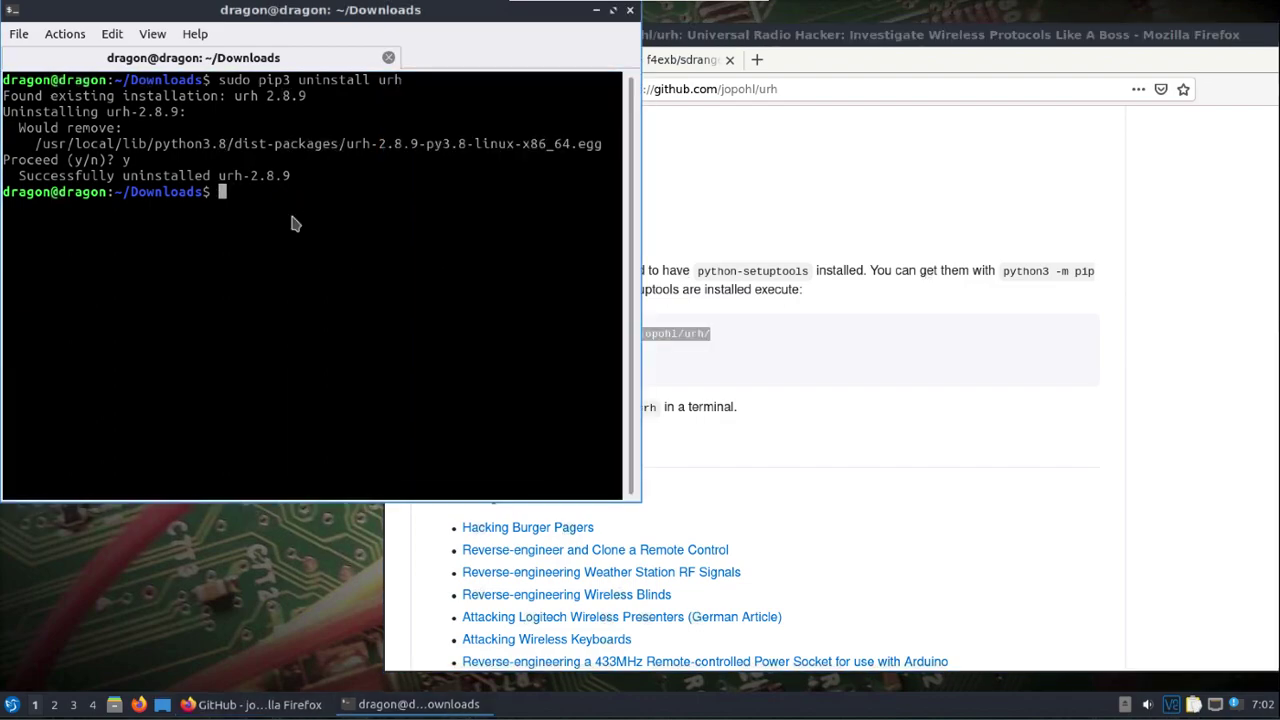
pyautogui.rightClick(291, 215)
pyautogui.click(318, 246)
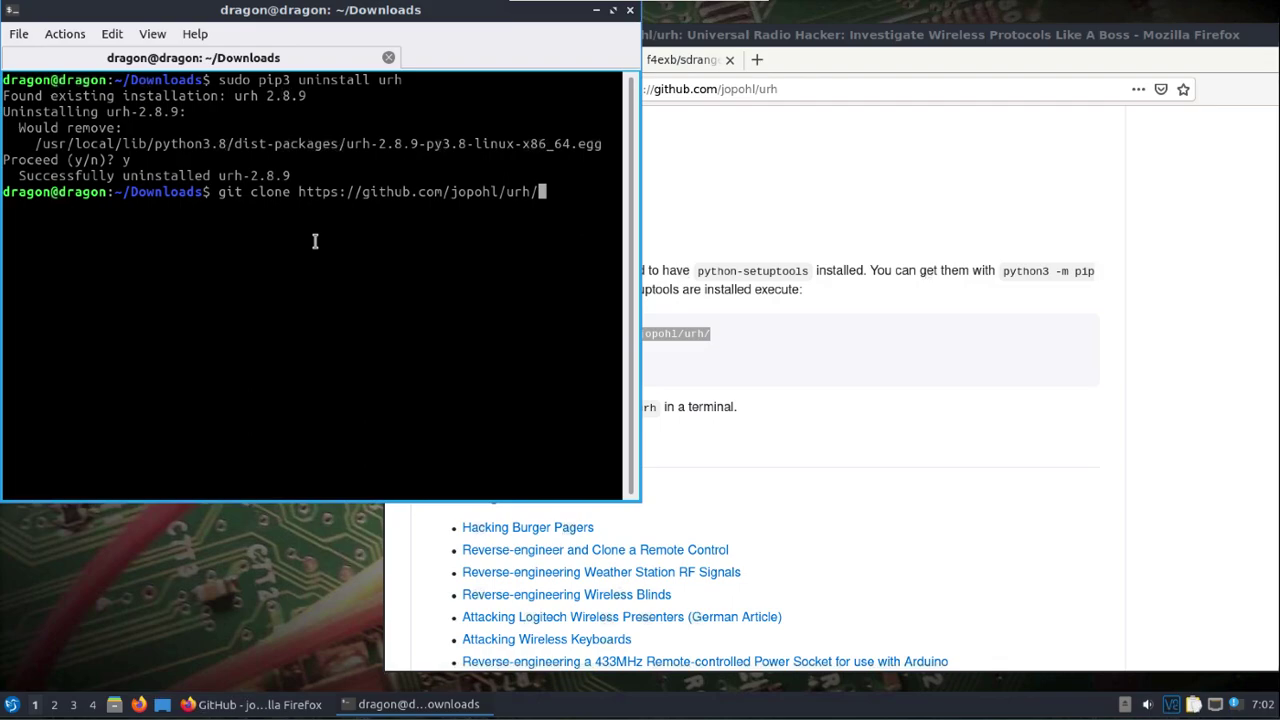
pyautogui.press('Return')
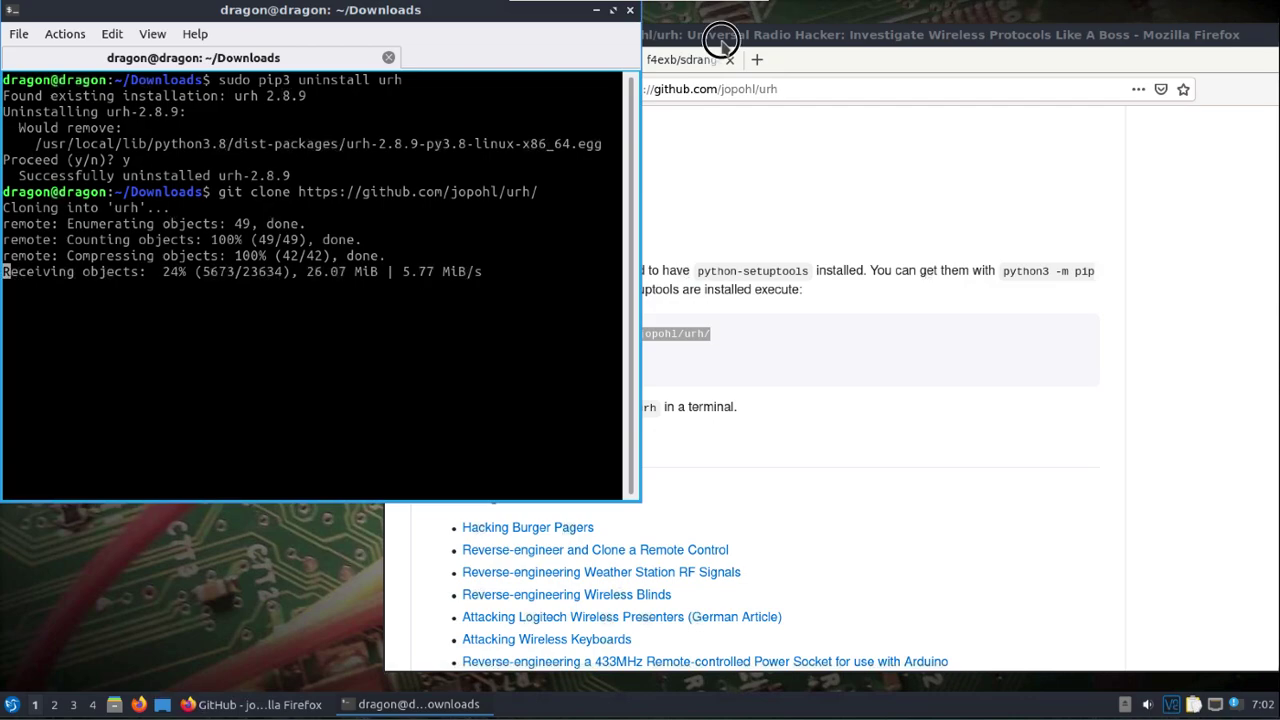
pyautogui.moveTo(724, 47)
pyautogui.mouseDown()
pyautogui.moveTo(968, 36)
pyautogui.moveTo(924, 31)
pyautogui.mouseUp()
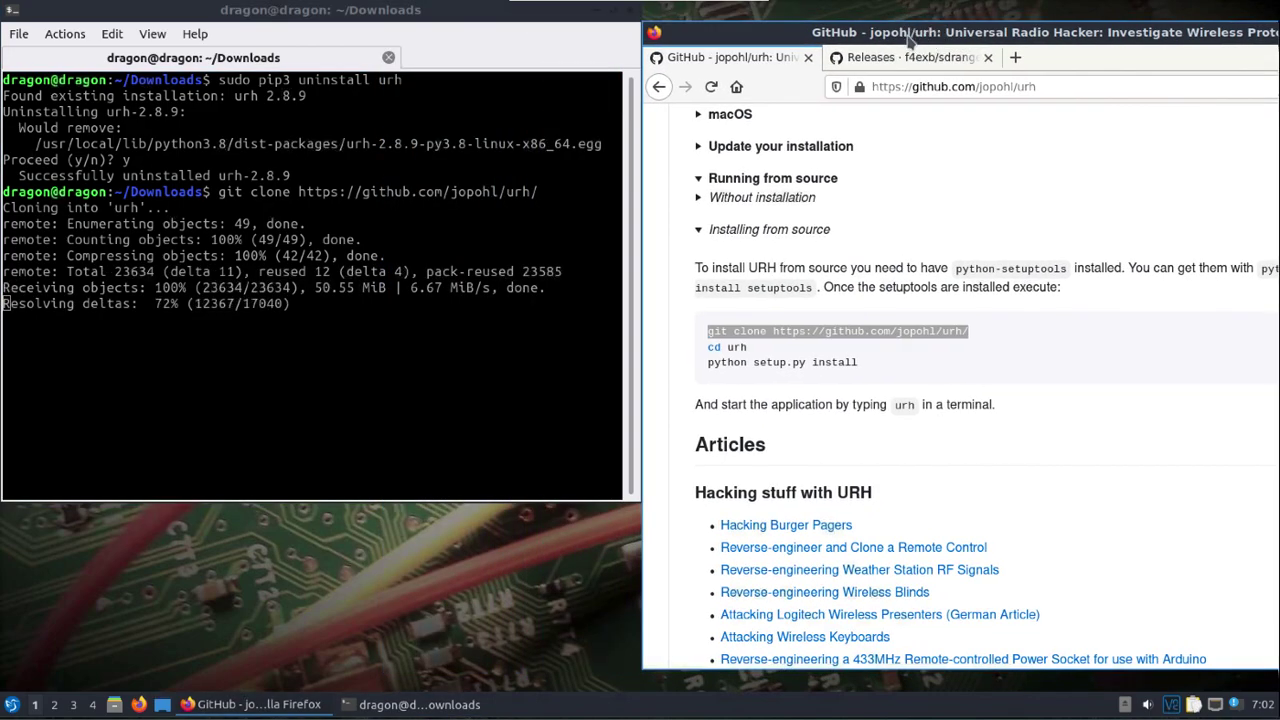
pyautogui.click(370, 330)
# - Enter the urh folder and run sudo python3 setup.py install
pyautogui.write('cd urh/')
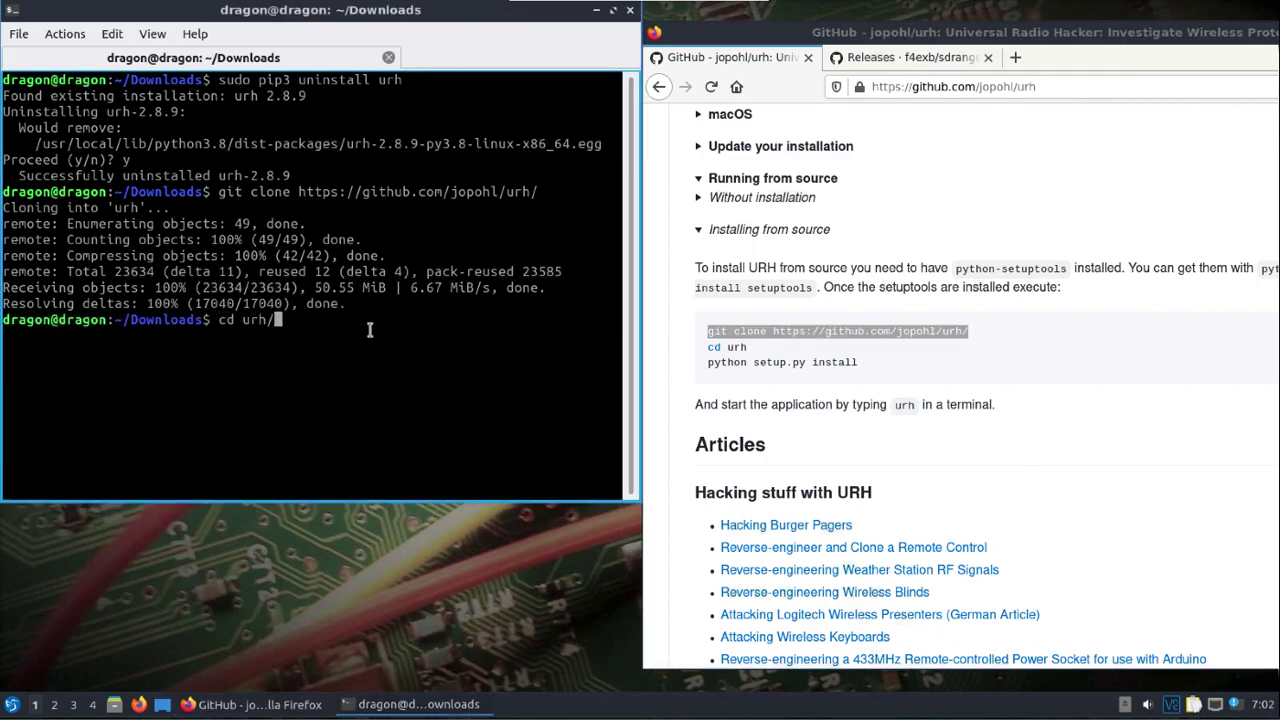
pyautogui.press('Return')
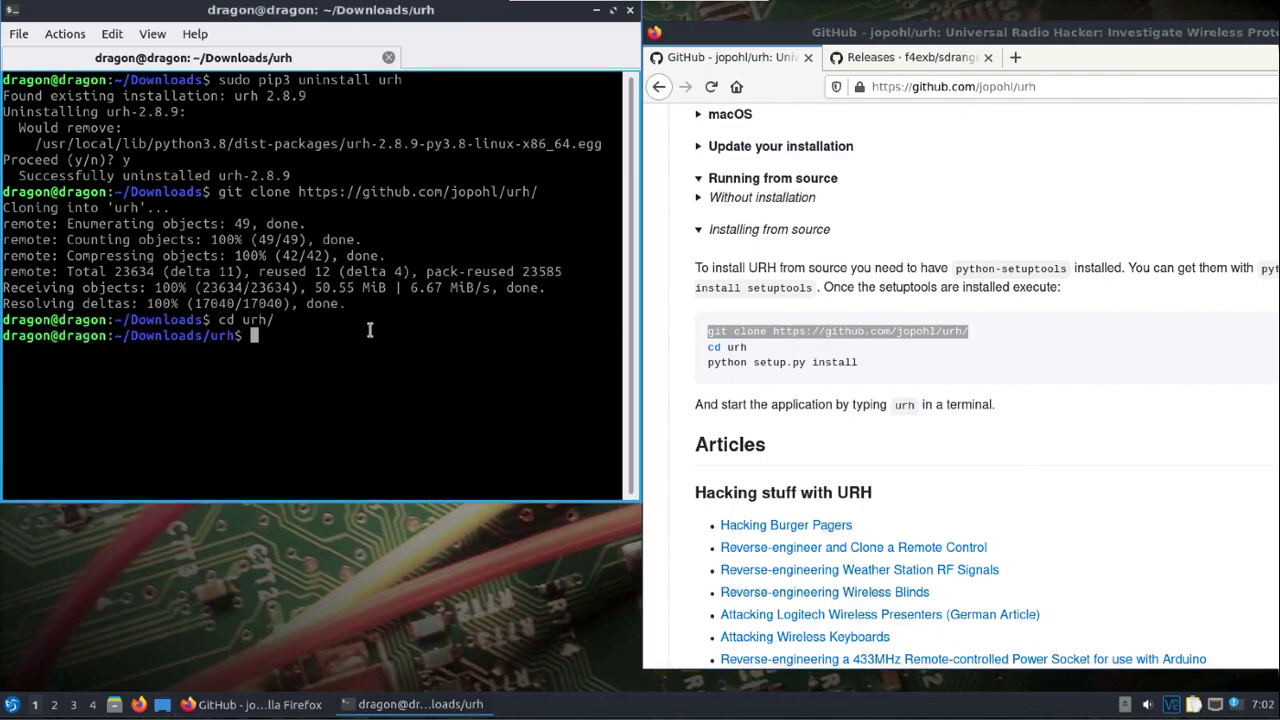
pyautogui.write('sudo python3 setup.py install')
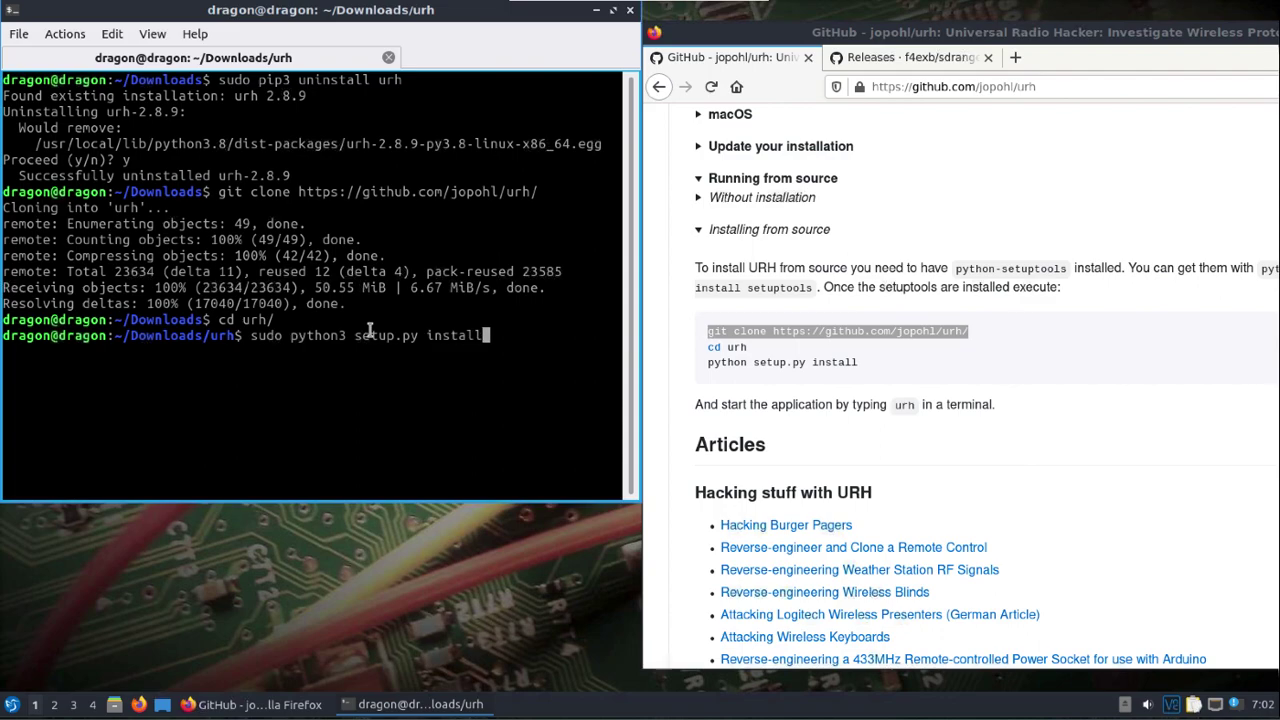
pyautogui.press('Return')
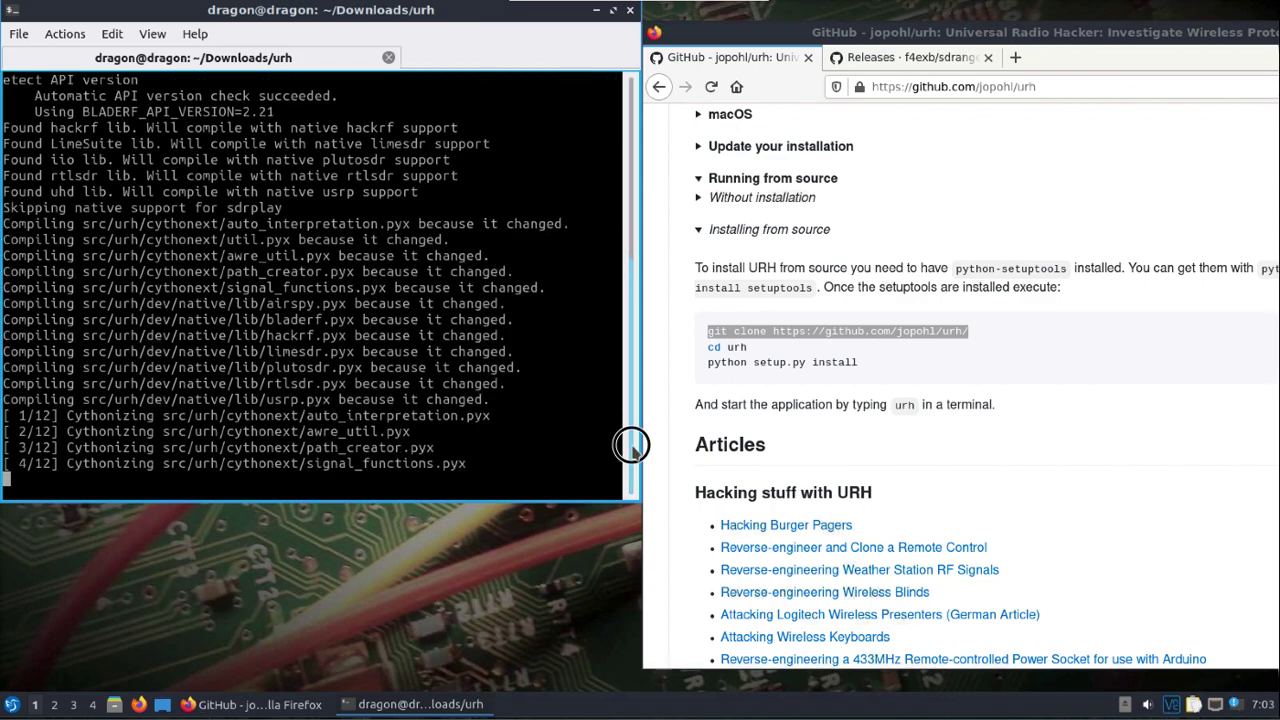
pyautogui.moveTo(631, 434); pyautogui.dragTo(631, 357)
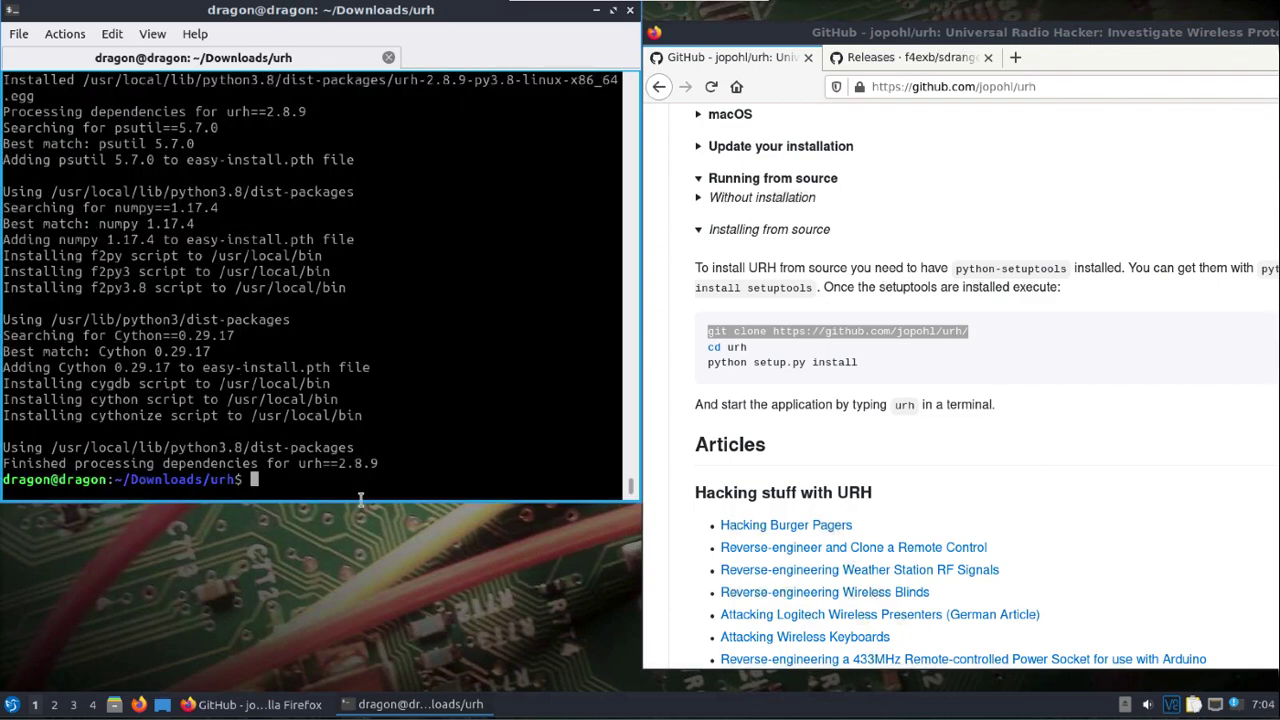
# - Look through the applications menu, then clear the typed urh command in the terminal
pyautogui.click(10, 705)
pyautogui.moveTo(84, 495)
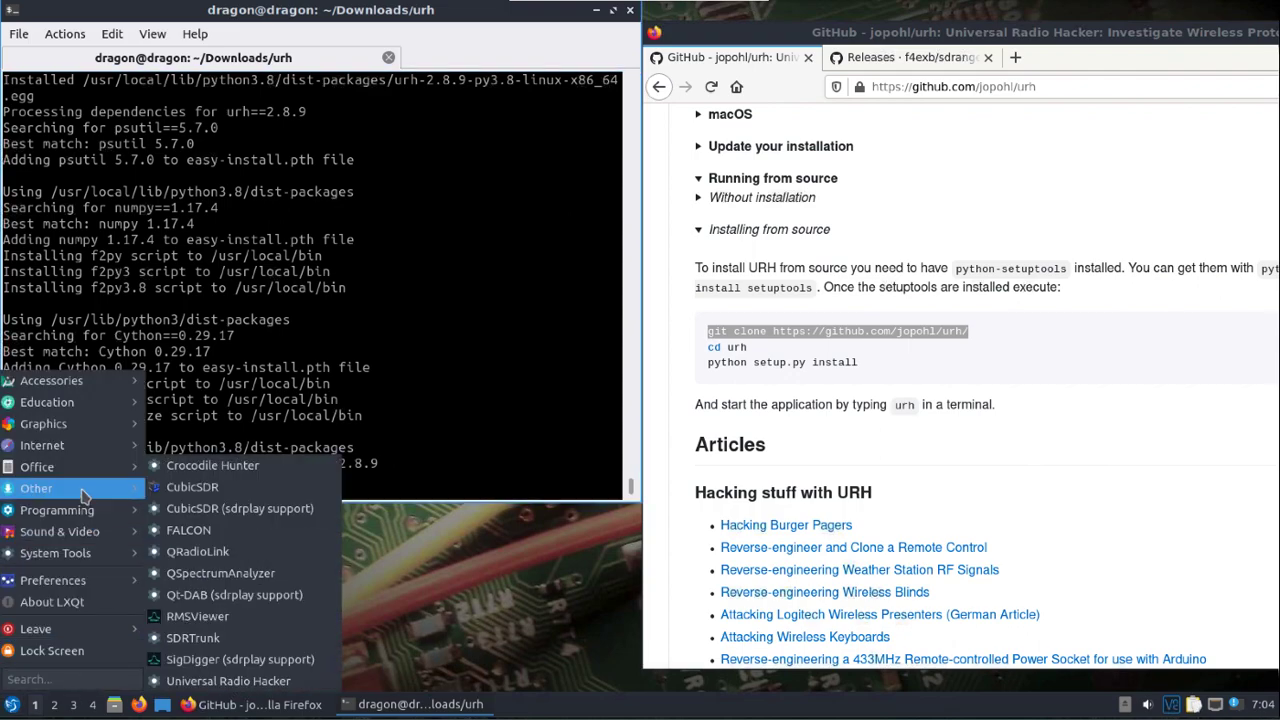
pyautogui.click(422, 436)
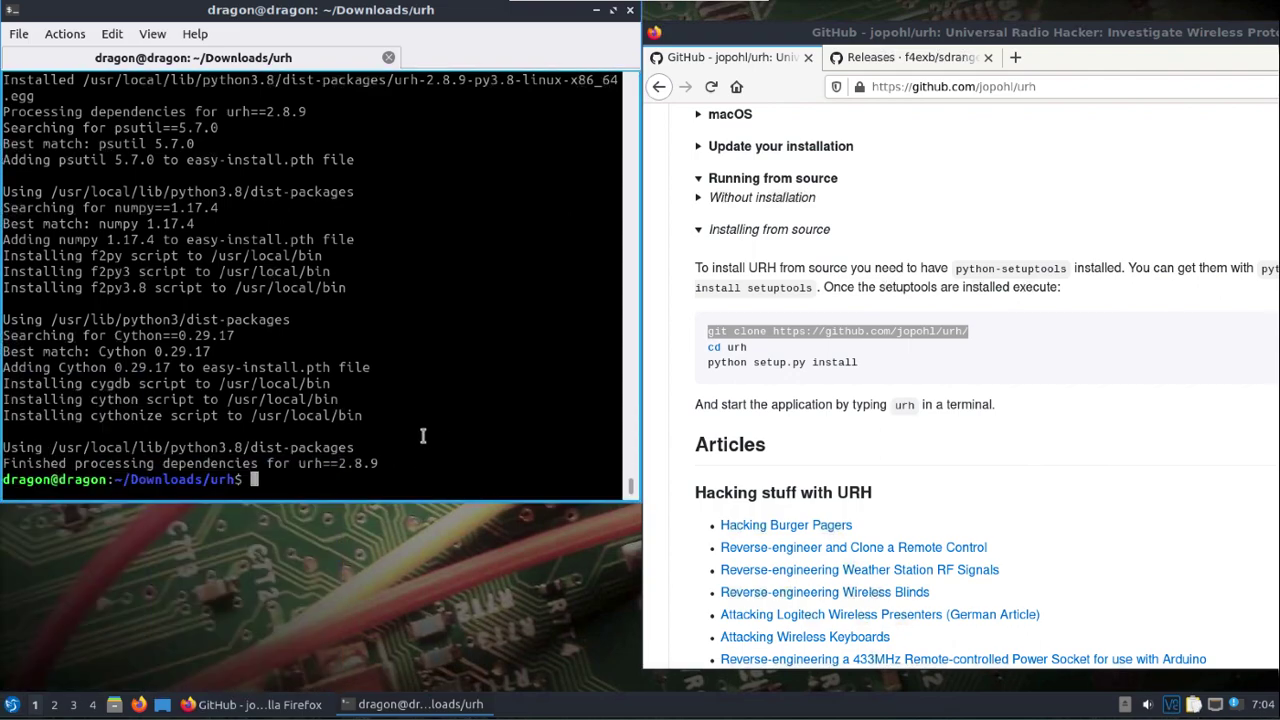
pyautogui.write('urh')
pyautogui.press('BackSpace')
pyautogui.press('BackSpace')
pyautogui.press('BackSpace')
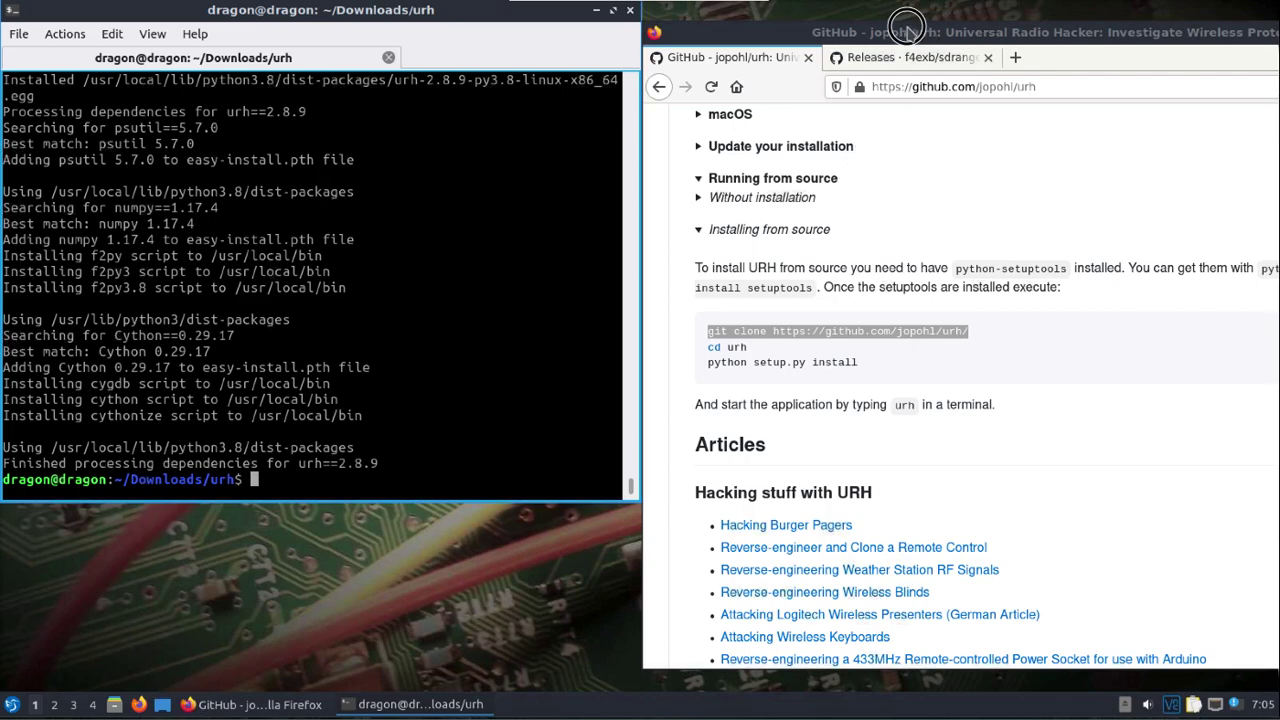
# - Go to the sdrangel releases page and scroll down to the v4.21.0 assets
pyautogui.moveTo(922, 24); pyautogui.dragTo(632, 21)
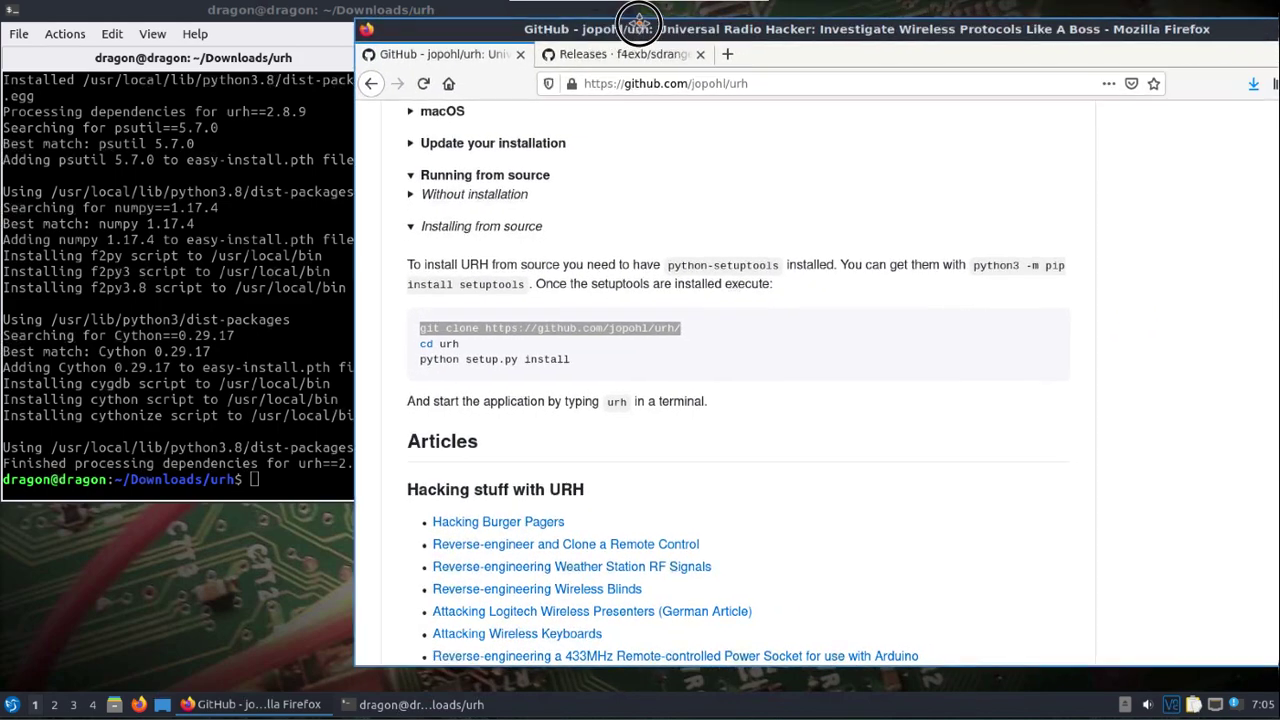
pyautogui.click(642, 54)
pyautogui.moveTo(776, 29); pyautogui.dragTo(724, 23)
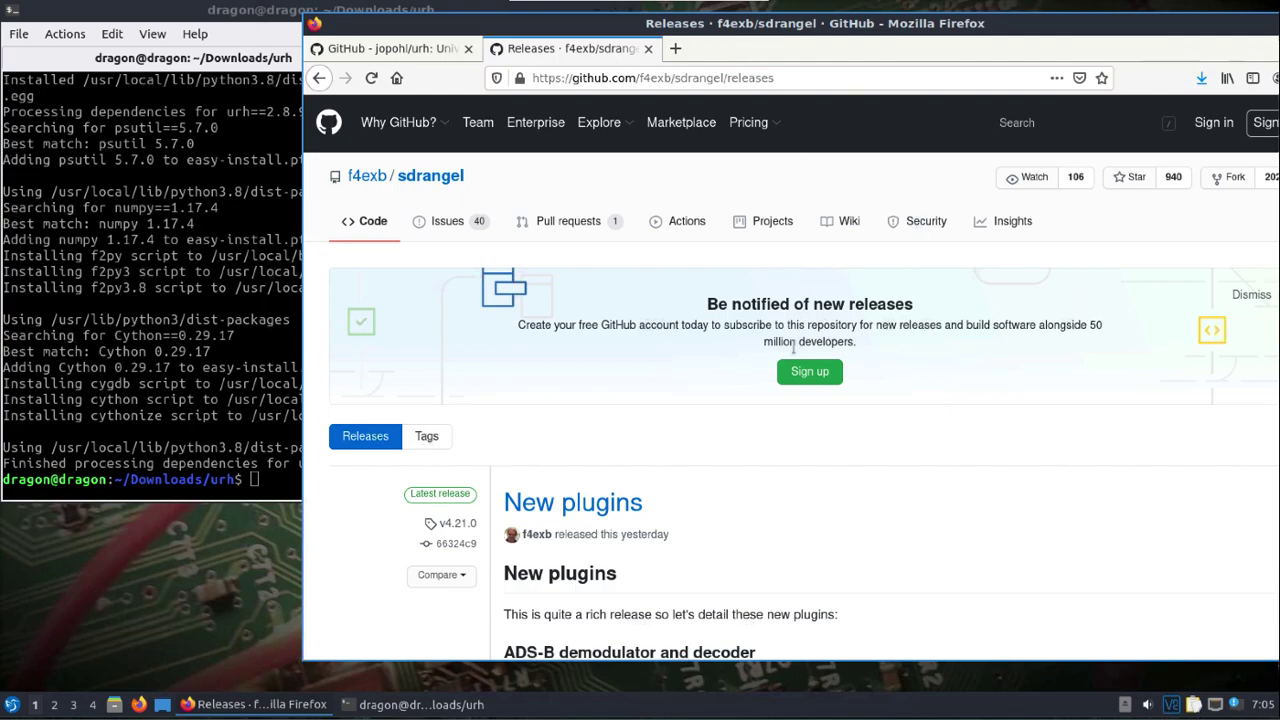
pyautogui.scroll(-2, 793, 347)
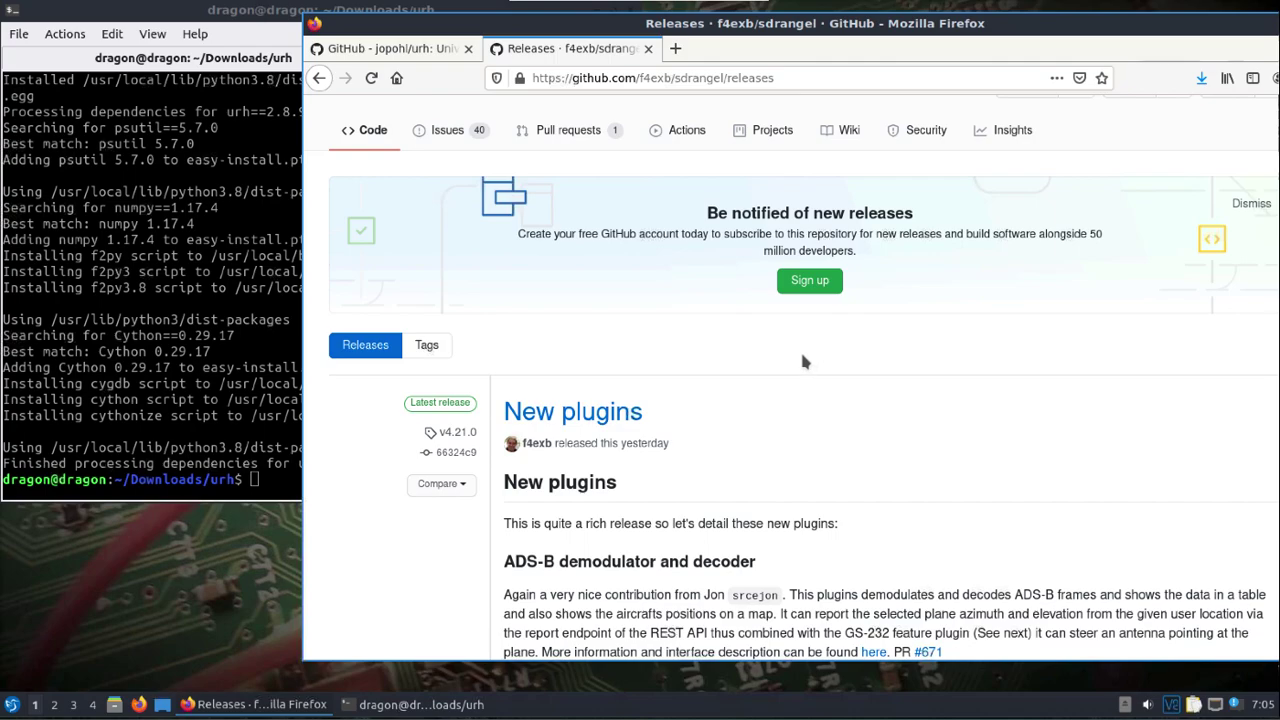
pyautogui.scroll(-1, 801, 363)
pyautogui.scroll(-8, 789, 375)
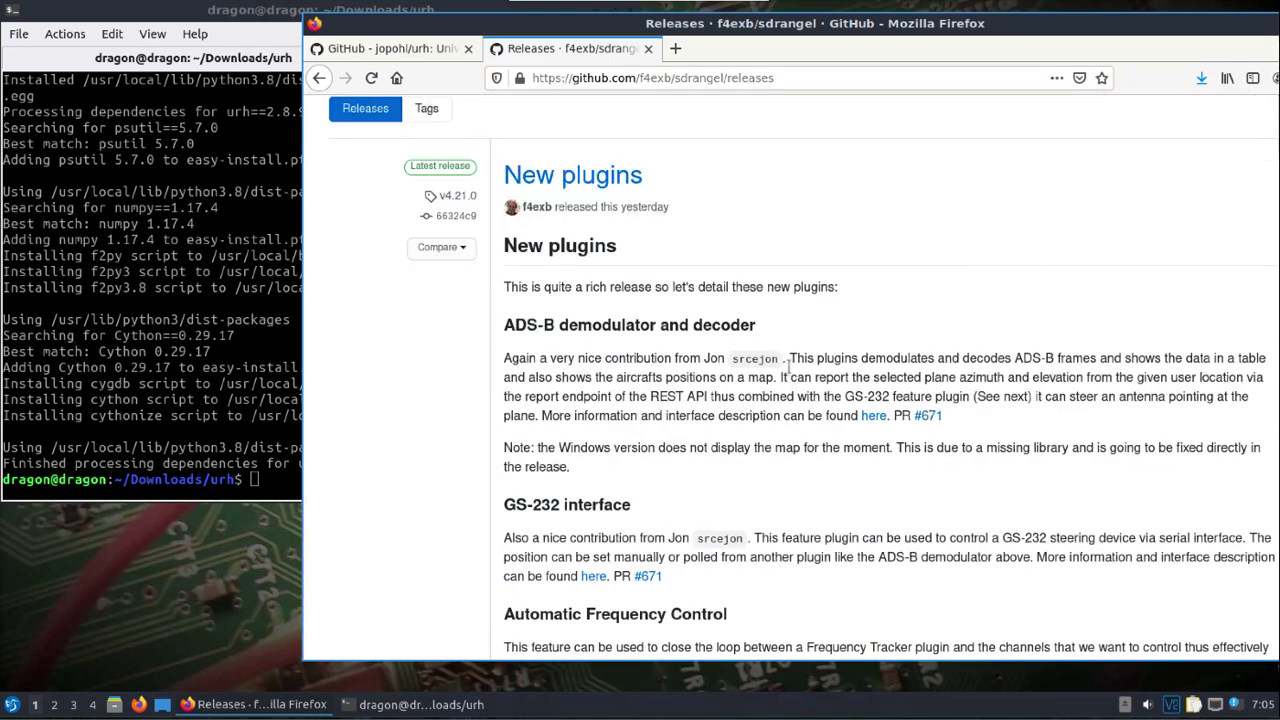
pyautogui.scroll(-1, 786, 366)
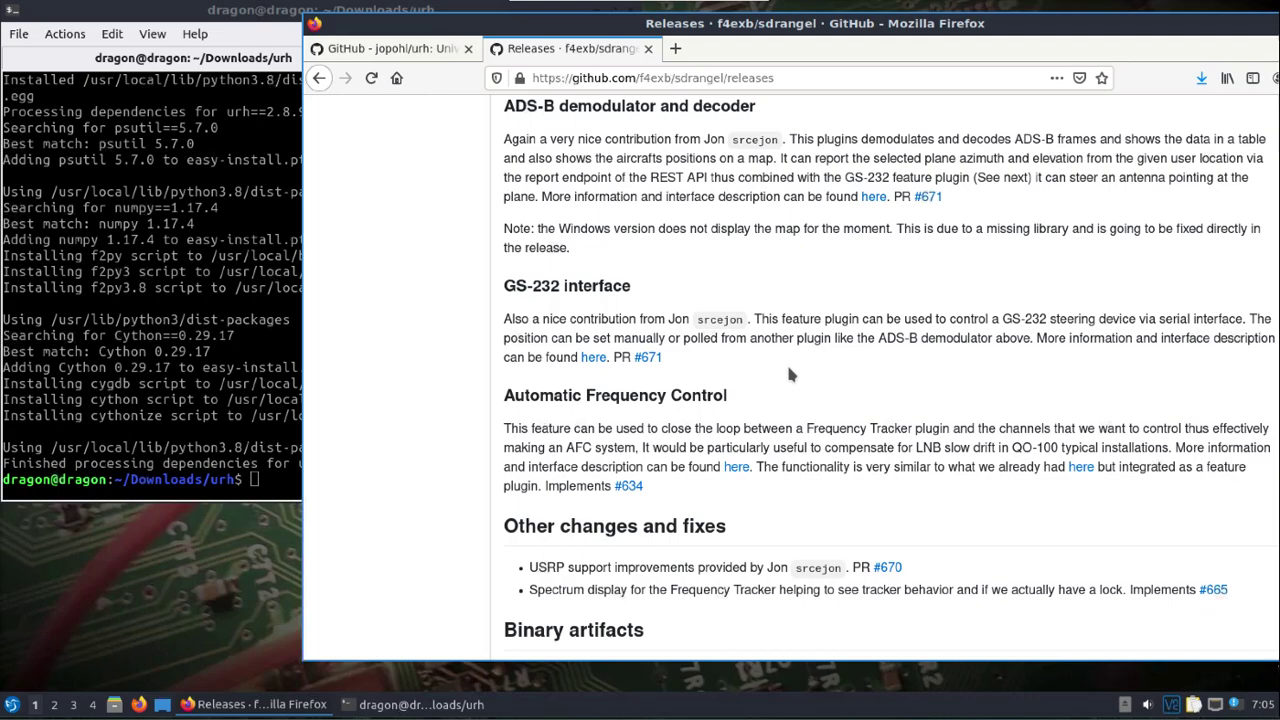
pyautogui.scroll(-6, 789, 374)
pyautogui.scroll(-3, 789, 374)
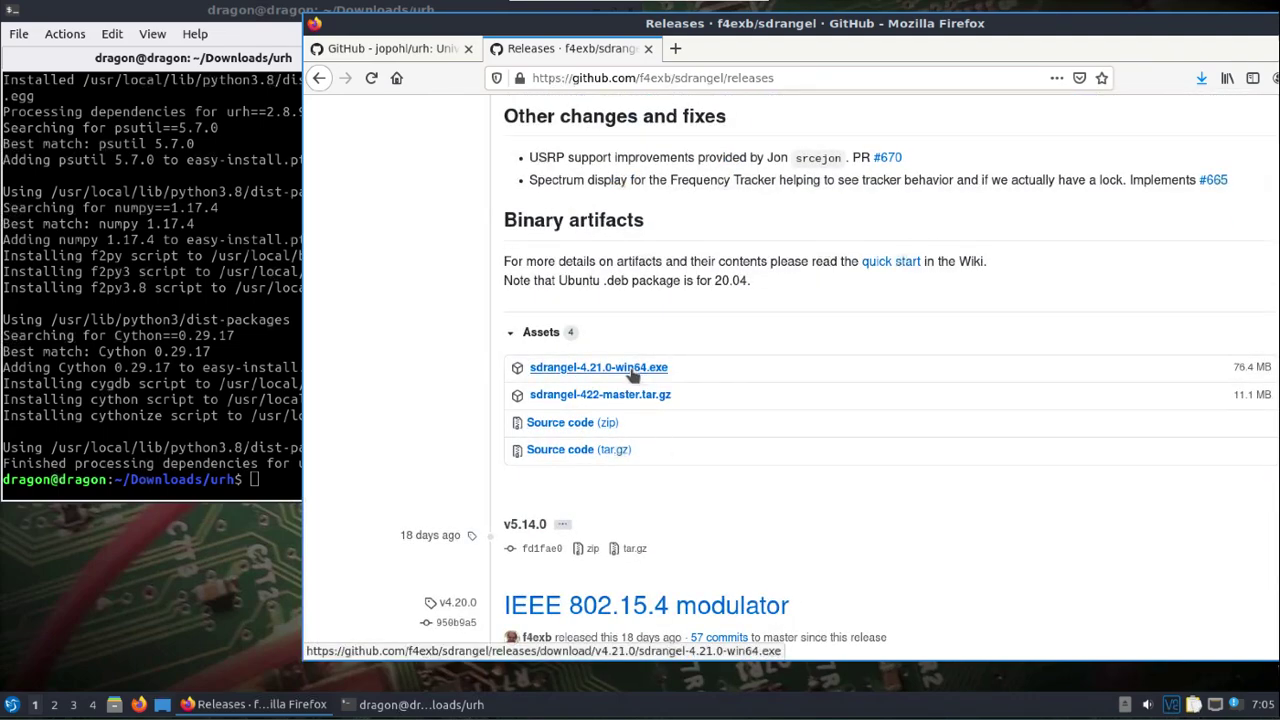
# - Download sdrangel-422-master.tar.gz to disk and start the v4.21.0 source code tar.gz
pyautogui.click(637, 401)
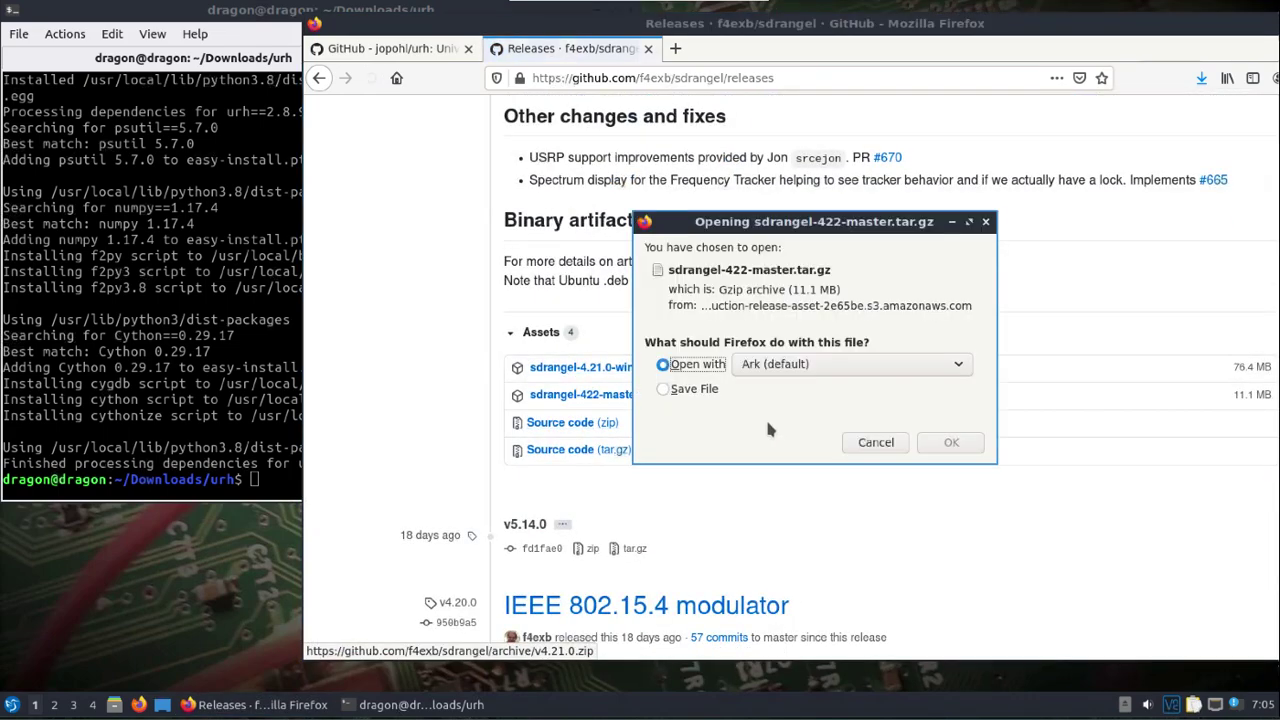
pyautogui.click(664, 389)
pyautogui.click(951, 442)
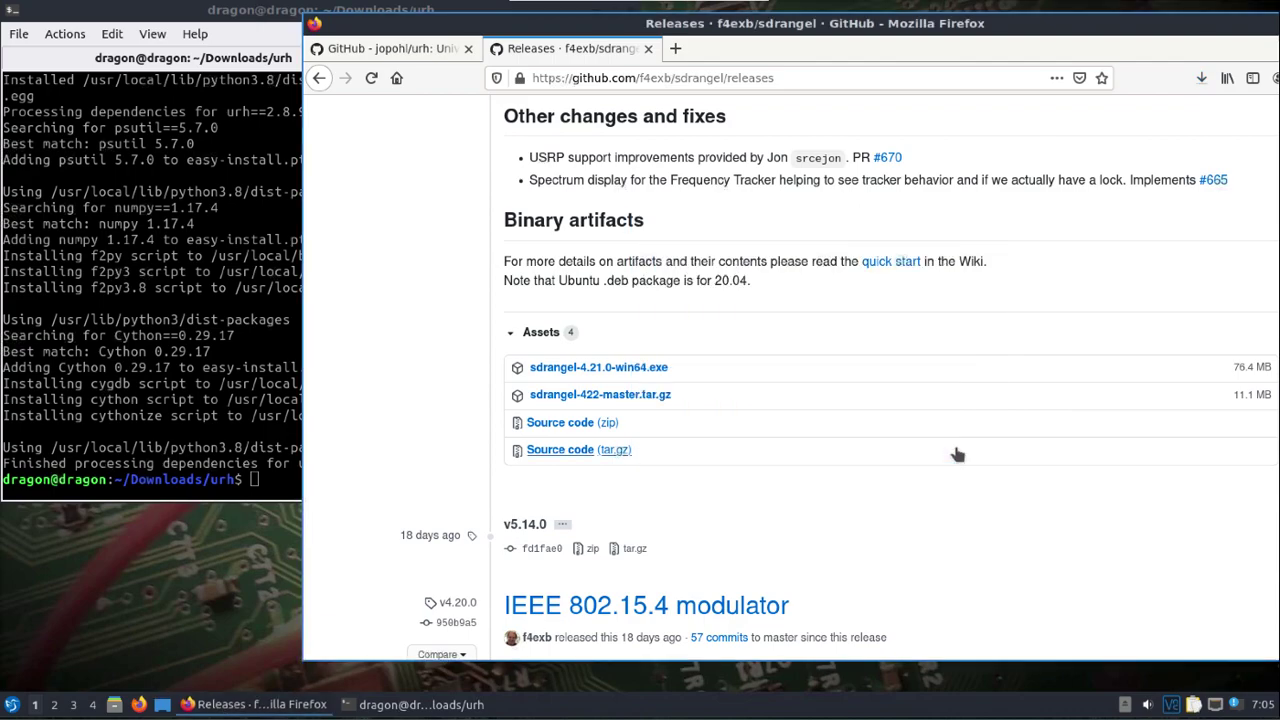
pyautogui.click(560, 449)
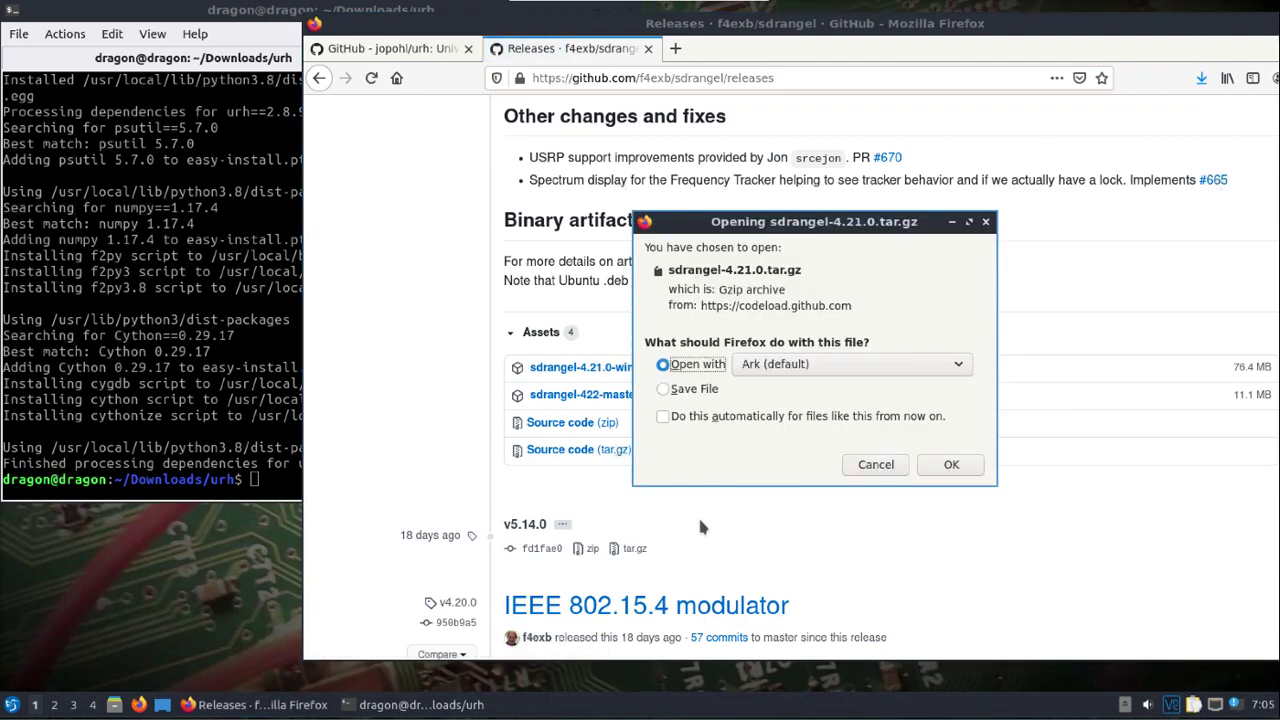
# - Extract sdrangel-422-master.tar.gz in Downloads, dismiss Firefox's prompt and close the file manager
pyautogui.click(114, 704)
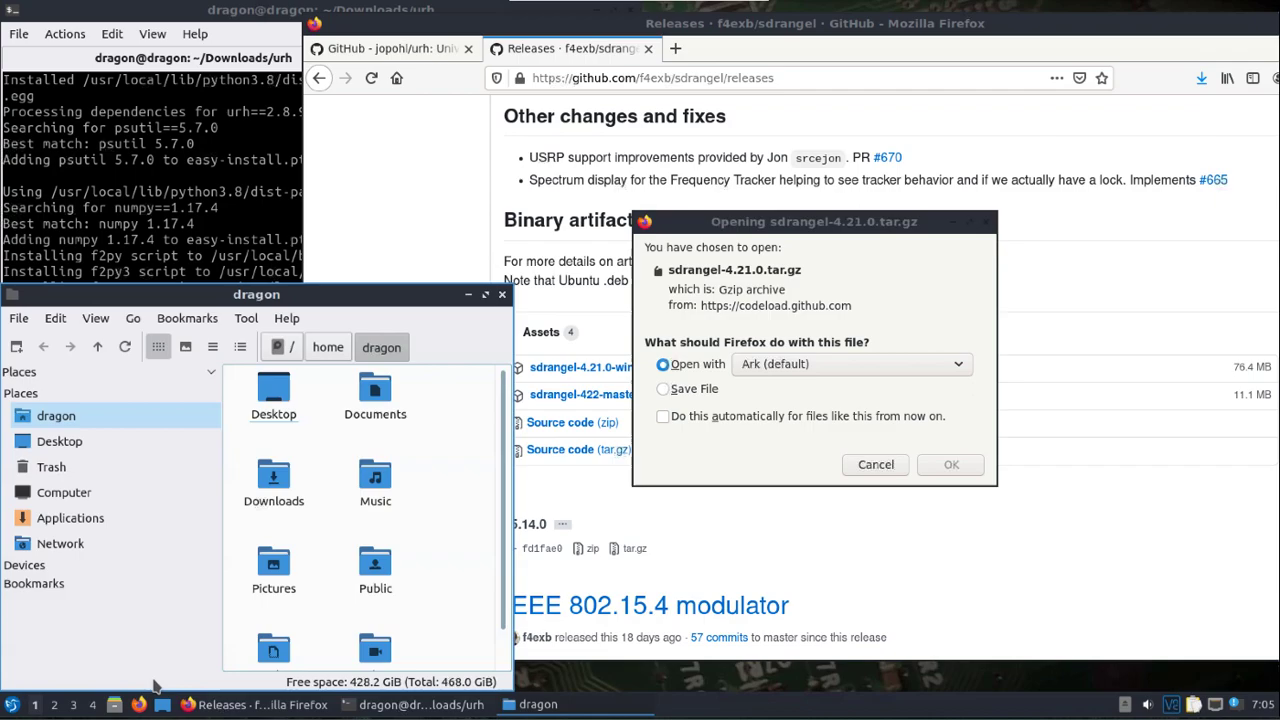
pyautogui.doubleClick(273, 480)
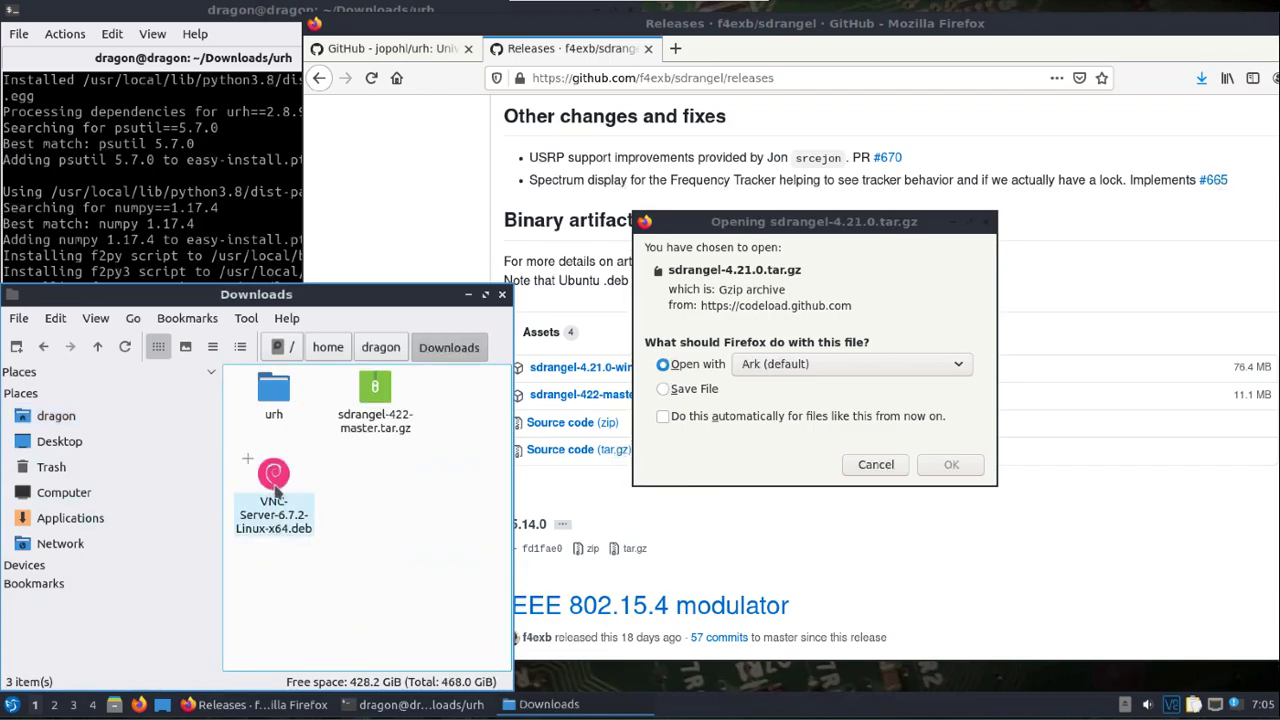
pyautogui.rightClick(368, 400)
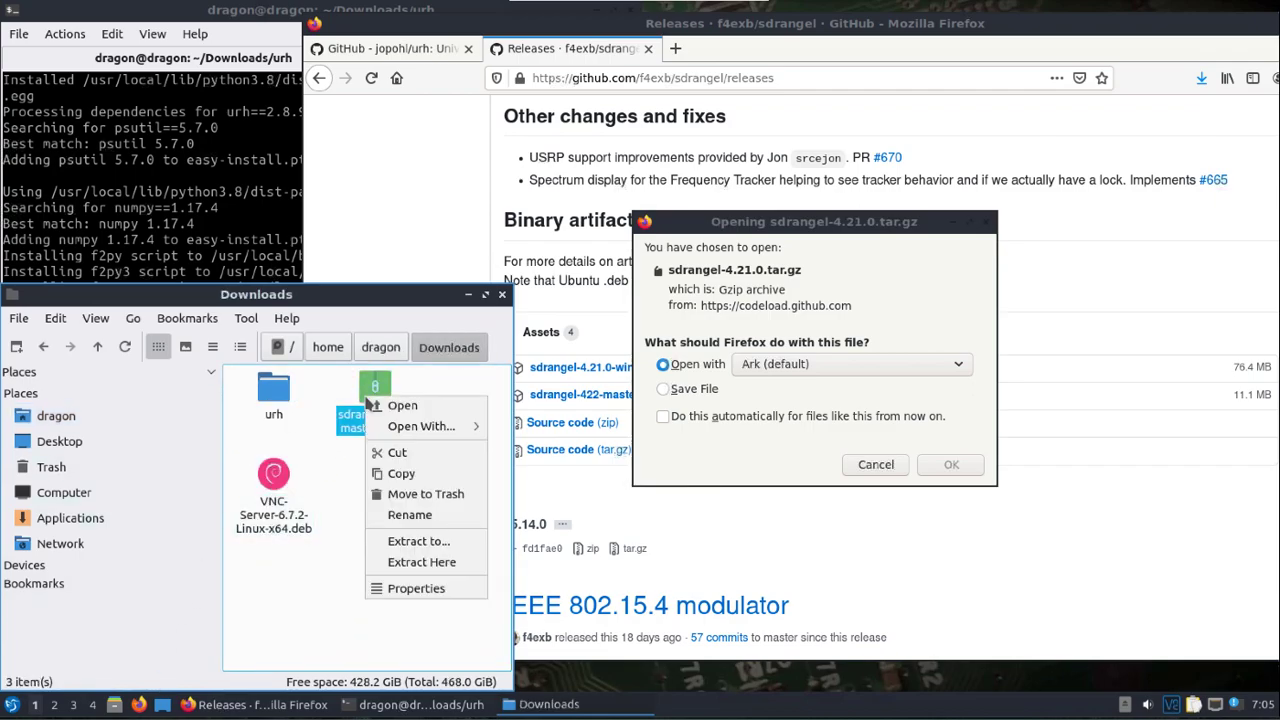
pyautogui.click(418, 562)
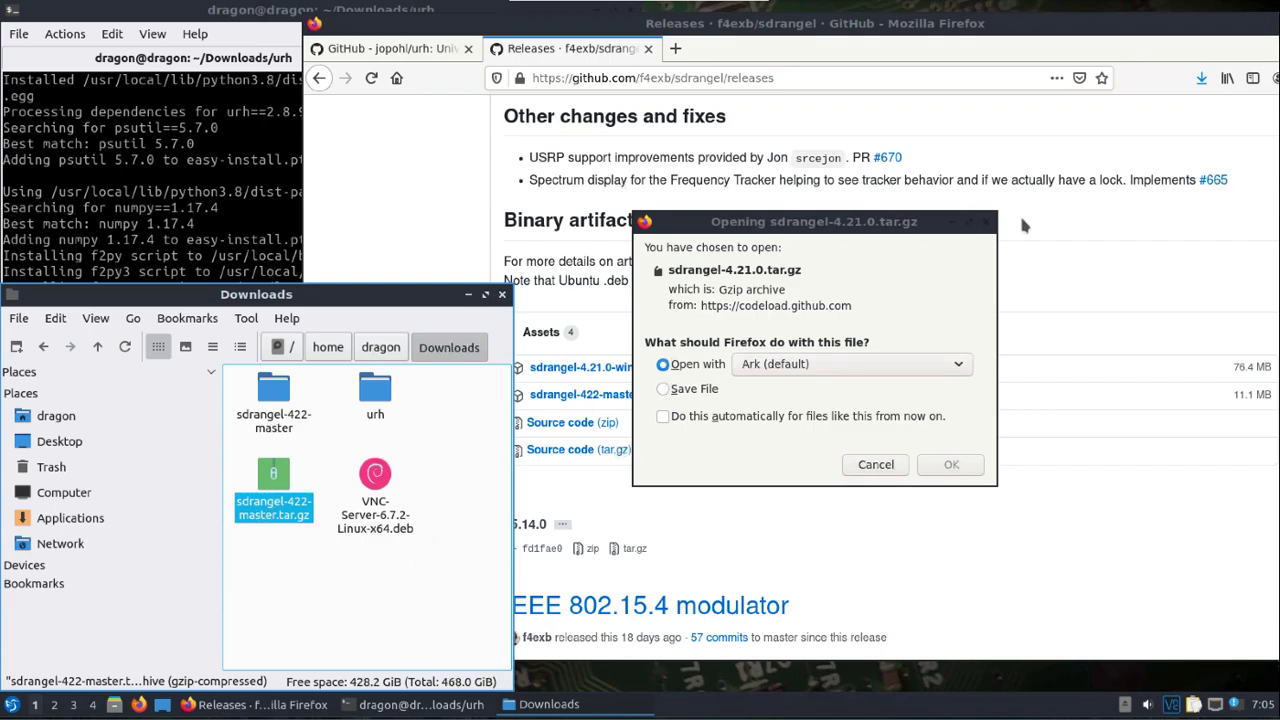
pyautogui.click(986, 222)
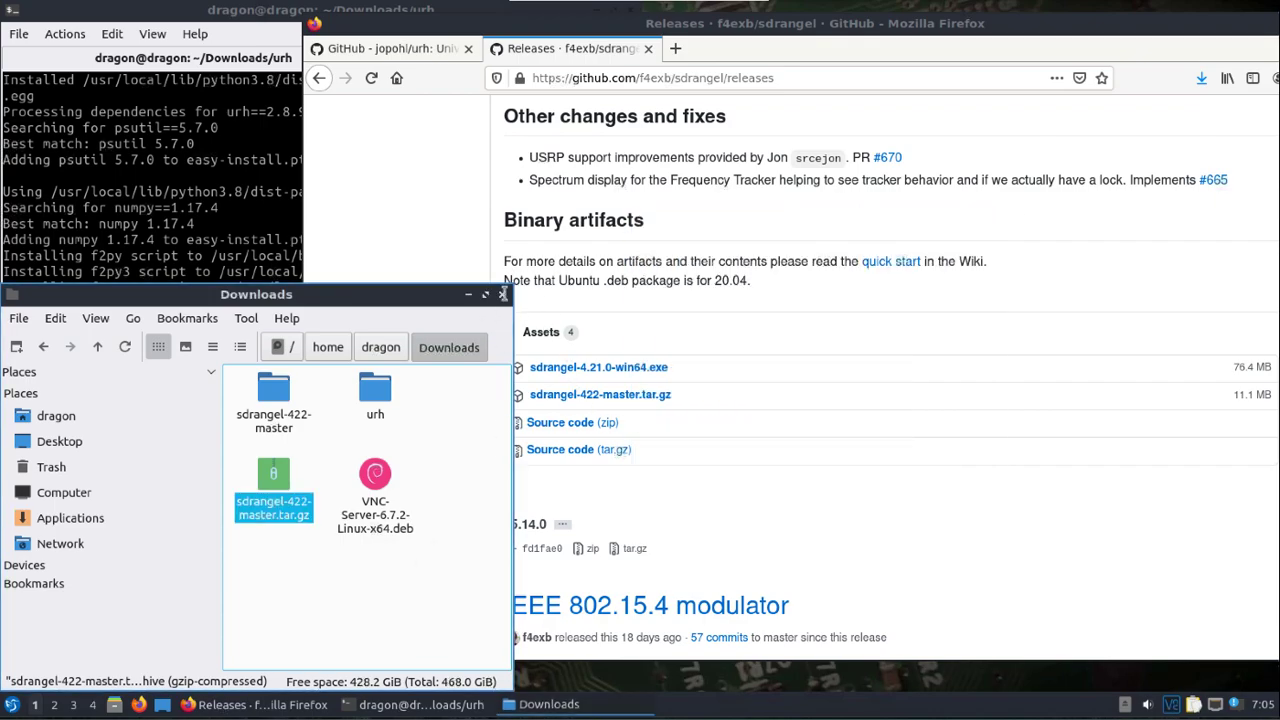
pyautogui.click(503, 294)
# - Move up from urh to the Downloads folder and list its contents
pyautogui.click(200, 262)
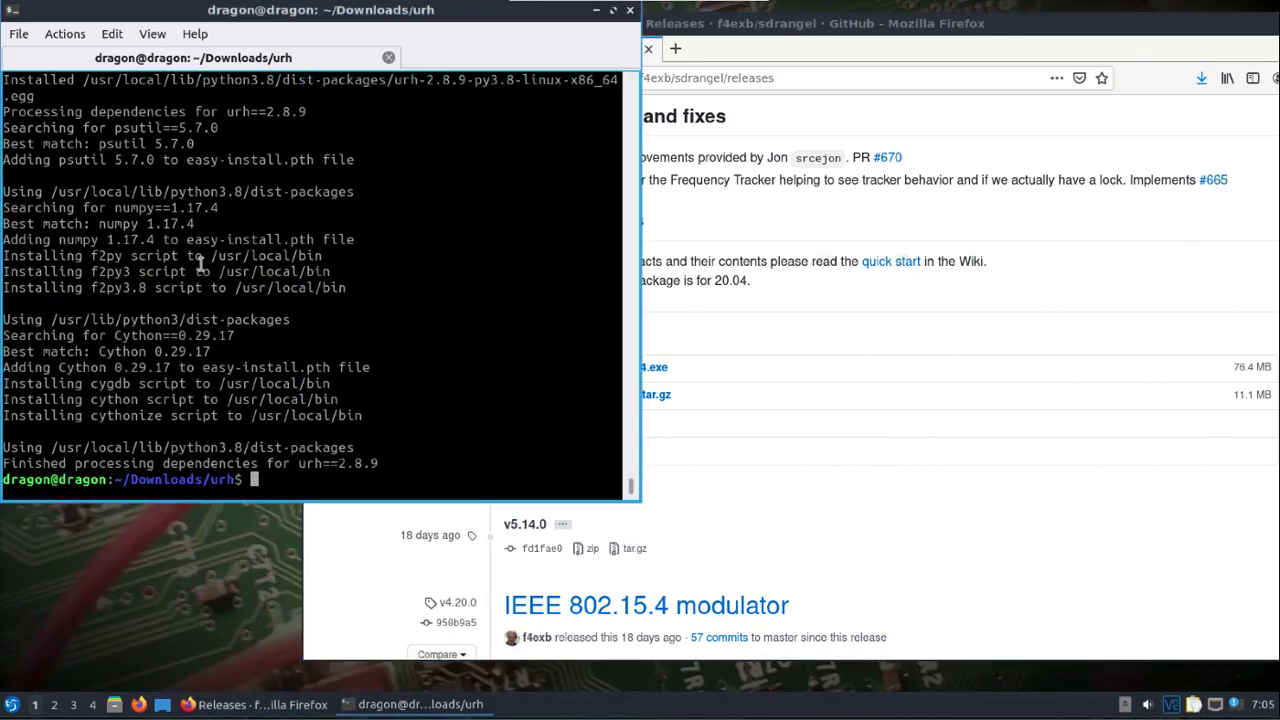
pyautogui.write('cd /hom')
pyautogui.press('BackSpace')
pyautogui.press('BackSpace')
pyautogui.press('BackSpace')
pyautogui.press('BackSpace')
pyautogui.write('..')
pyautogui.press('Return')
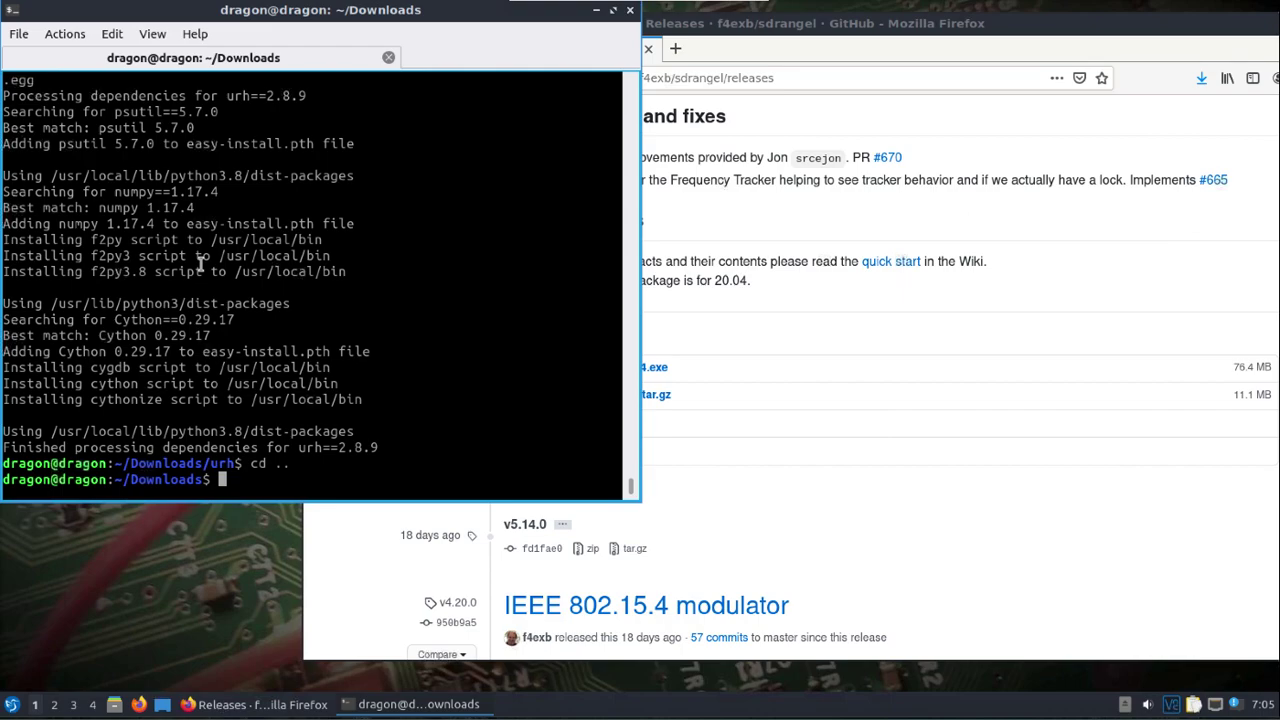
pyautogui.write('ls')
pyautogui.press('Return')
# - Enter sdrangel-422-master and install sdrangel_4.21.0-1_amd64.deb with sudo dpkg -i
pyautogui.write('cd sd')
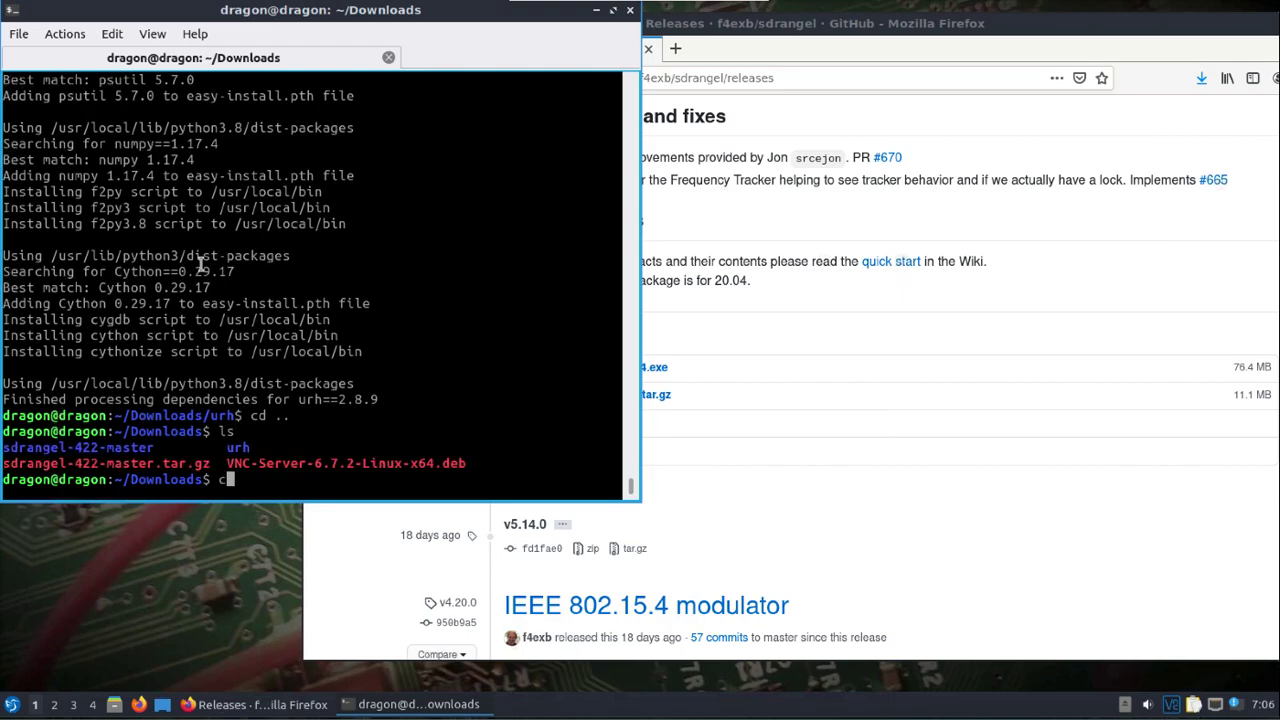
pyautogui.press('Tab')
pyautogui.write('/')
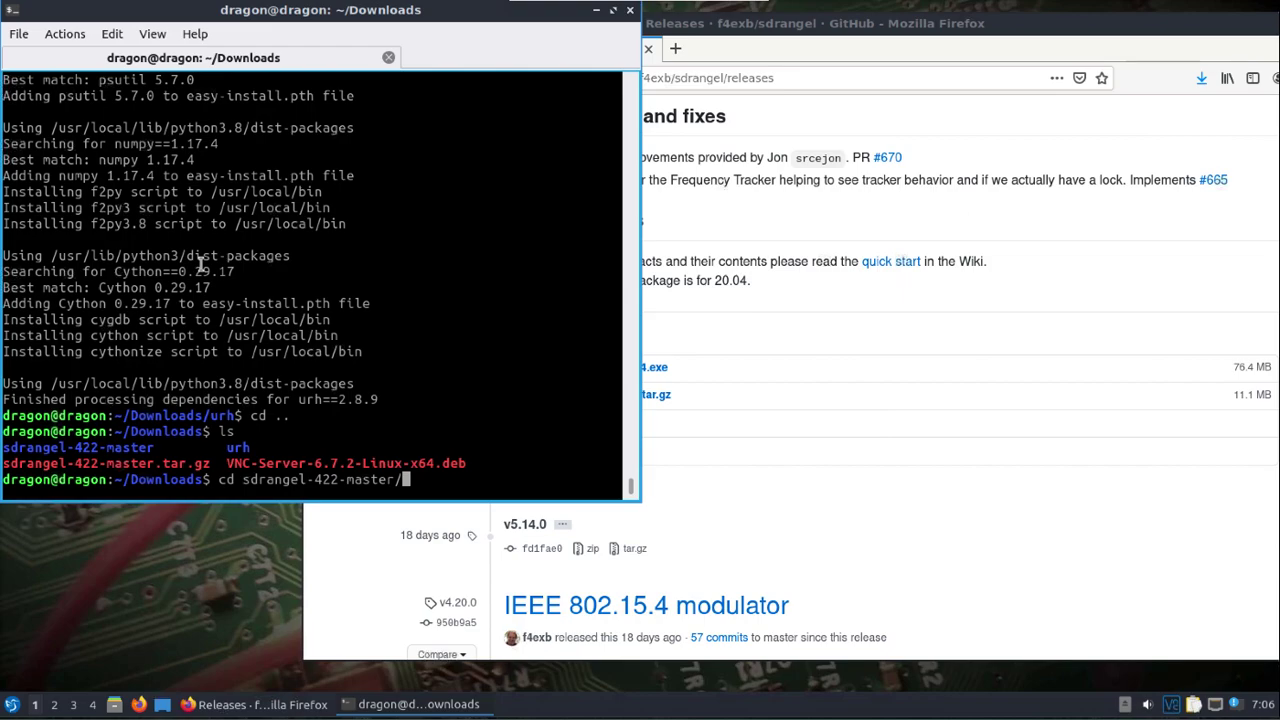
pyautogui.press('Return')
pyautogui.write('ls')
pyautogui.press('Return')
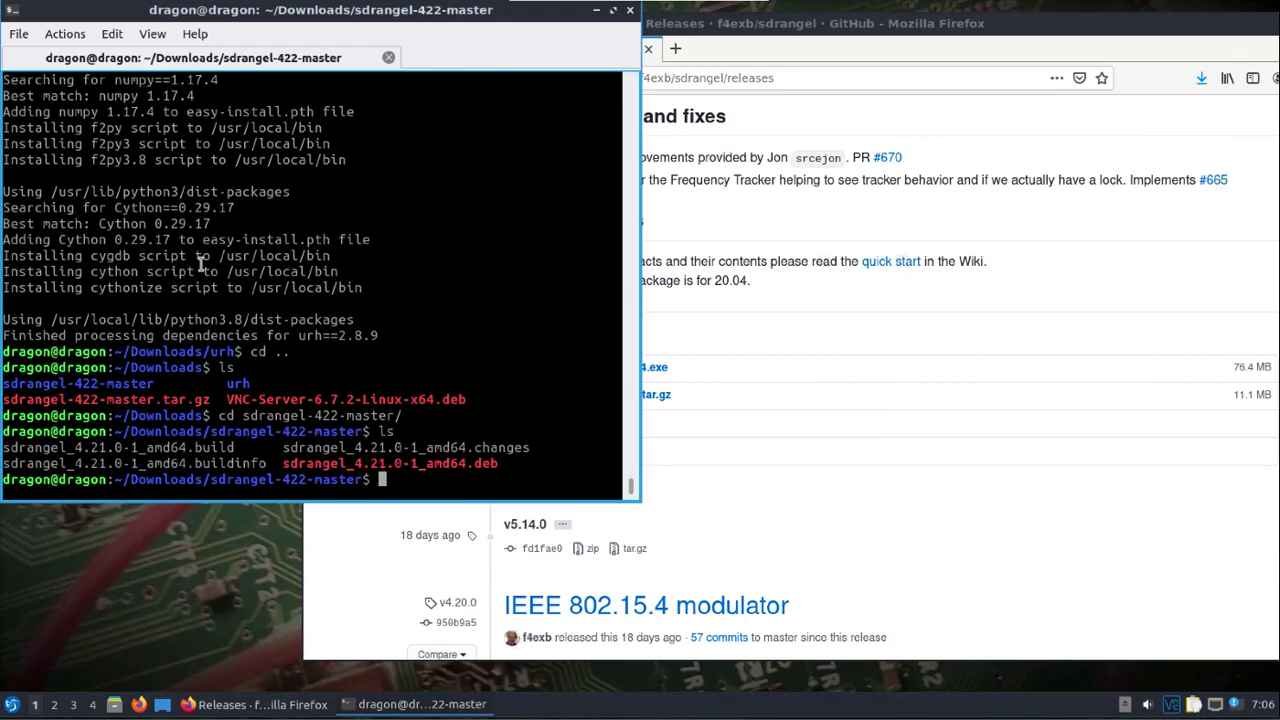
pyautogui.write('sudo dpkg -i sd')
pyautogui.press('Tab')
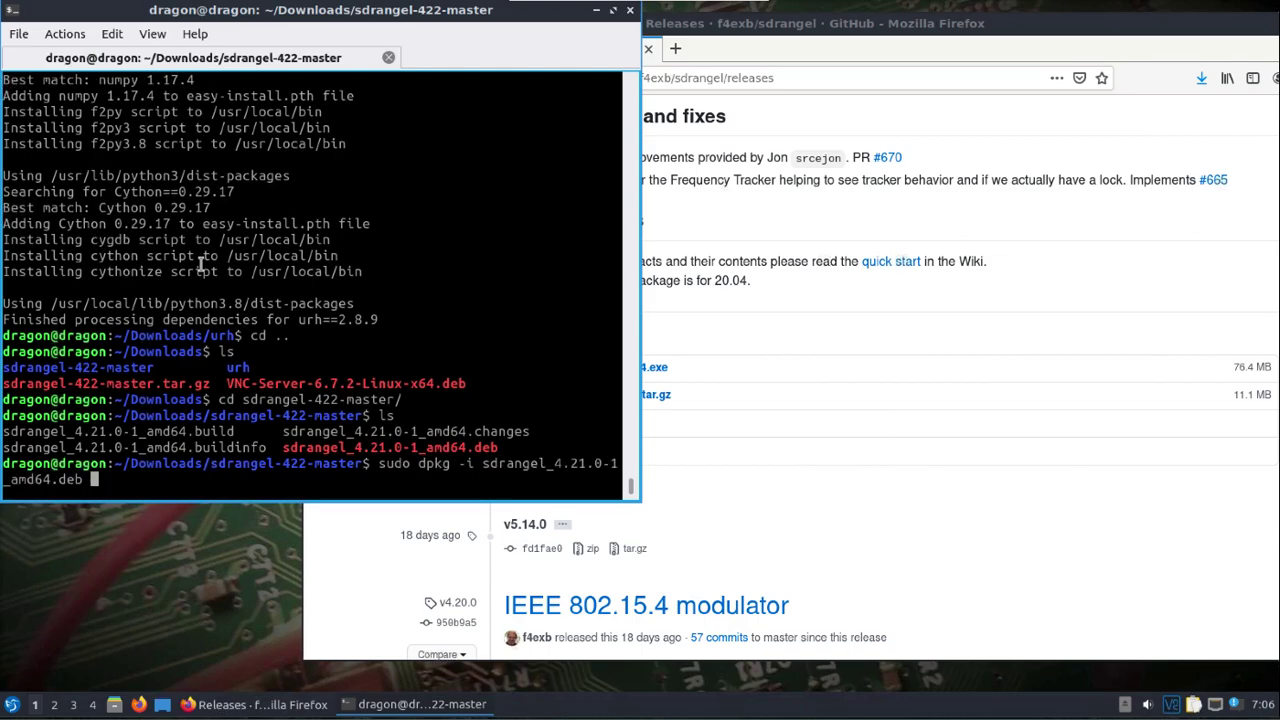
pyautogui.press('Return')
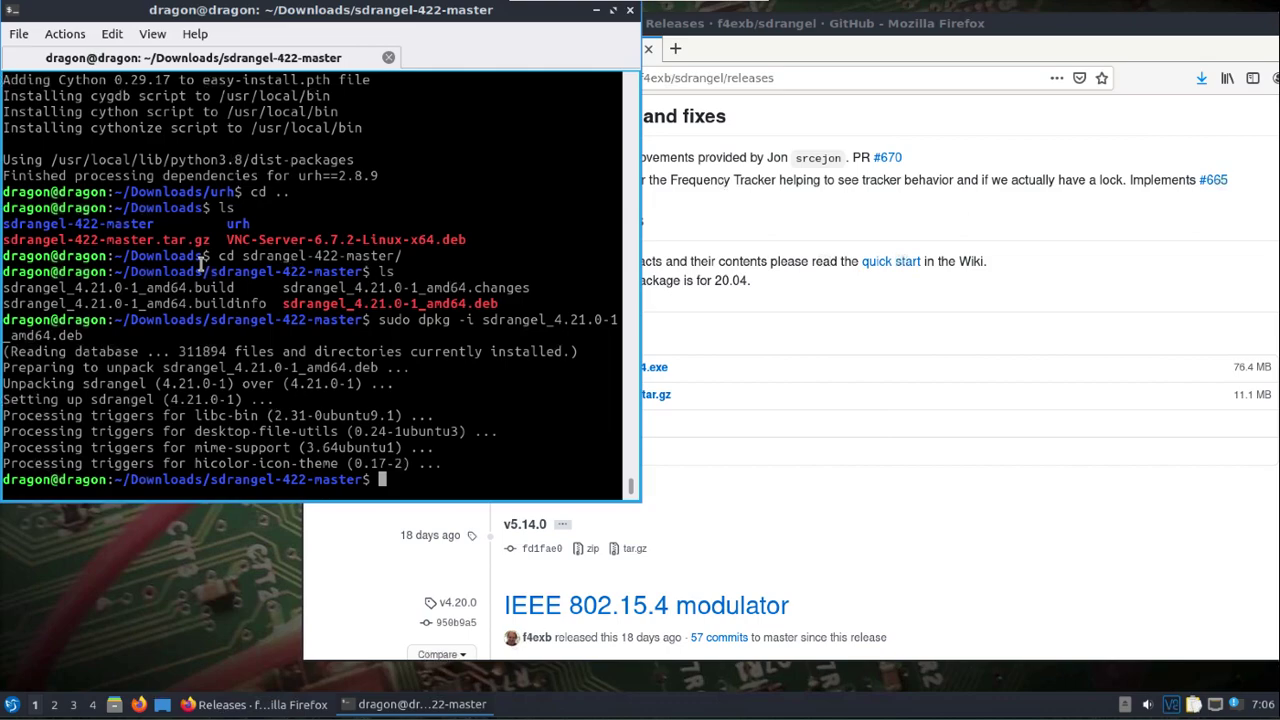
# - Start writing an rm -r command targeting the home folder's .config directory
pyautogui.write('rm')
pyautogui.write('-r /h')
pyautogui.press('Tab')
pyautogui.write('d')
pyautogui.press('Tab')
pyautogui.write('.con')
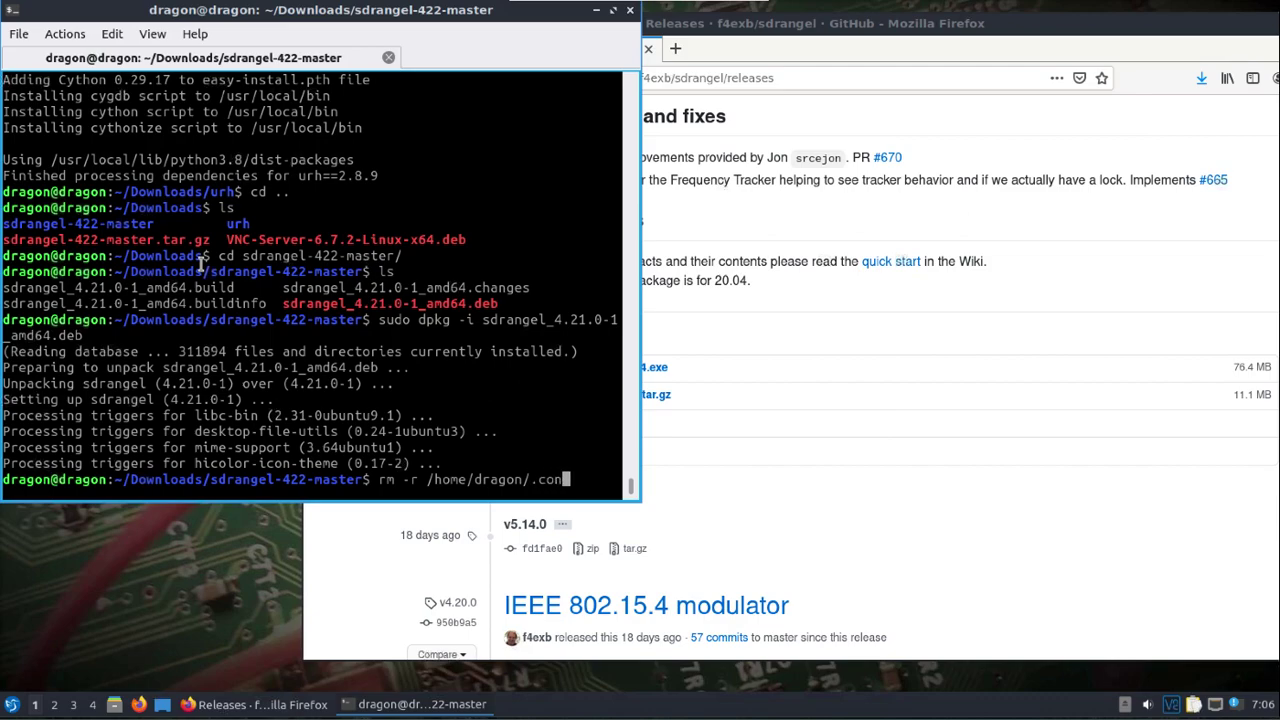
pyautogui.press('Tab')
pyautogui.write('f')
pyautogui.press('BackSpace')
pyautogui.press('BackSpace')
pyautogui.press('BackSpace')
pyautogui.press('BackSpace')
pyautogui.press('BackSpace')
pyautogui.press('BackSpace')
pyautogui.press('BackSpace')
pyautogui.press('BackSpace')
pyautogui.press('BackSpace')
pyautogui.press('BackSpace')
pyautogui.press('BackSpace')
pyautogui.press('BackSpace')
pyautogui.press('BackSpace')
pyautogui.press('BackSpace')
pyautogui.press('BackSpace')
# - Abandon the delete command and launch sdrangel from the terminal
pyautogui.press('BackSpace')
pyautogui.press('BackSpace')
pyautogui.press('BackSpace')
pyautogui.press('BackSpace')
pyautogui.press('BackSpace')
pyautogui.press('BackSpace')
pyautogui.press('BackSpace')
pyautogui.press('BackSpace')
pyautogui.press('BackSpace')
pyautogui.press('BackSpace')
pyautogui.press('BackSpace')
pyautogui.press('BackSpace')
pyautogui.press('BackSpace')
pyautogui.write('sdrag')
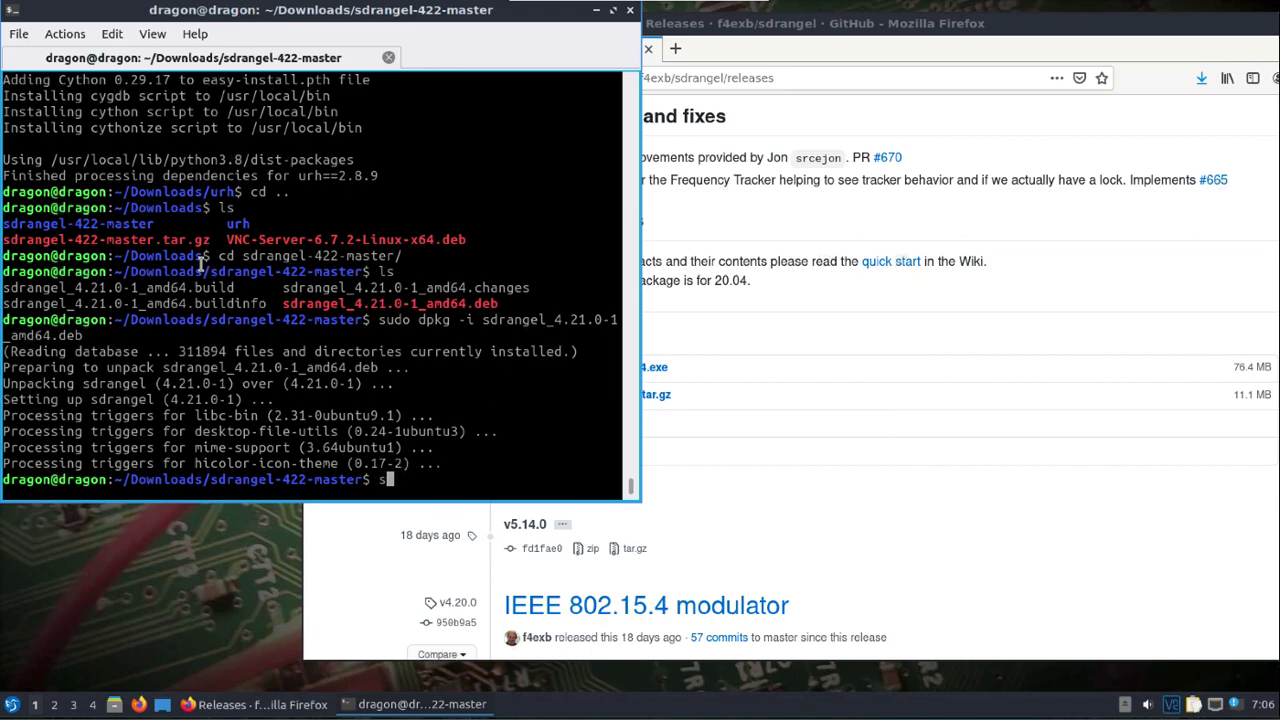
pyautogui.press('BackSpace')
pyautogui.press('BackSpace')
pyautogui.press('BackSpace')
pyautogui.write('ragn')
pyautogui.press('BackSpace')
pyautogui.press('BackSpace')
pyautogui.write('ngel')
pyautogui.press('Return')
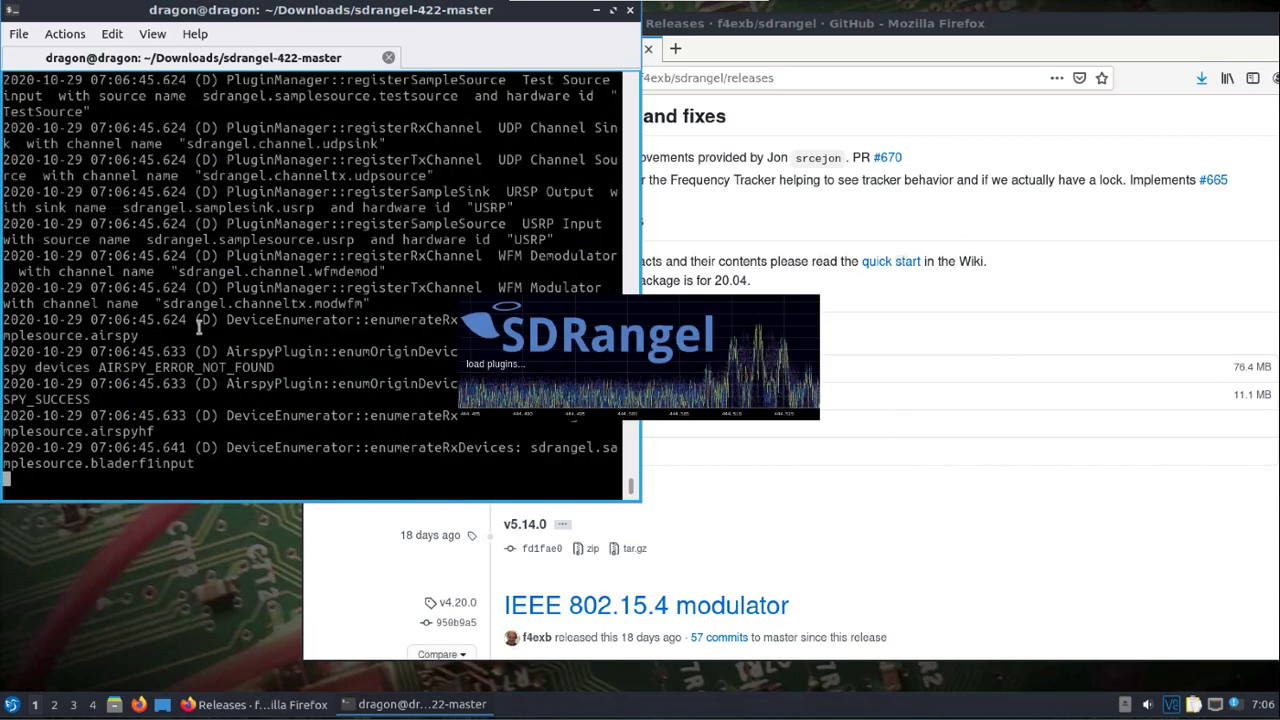
pyautogui.click(12, 705)
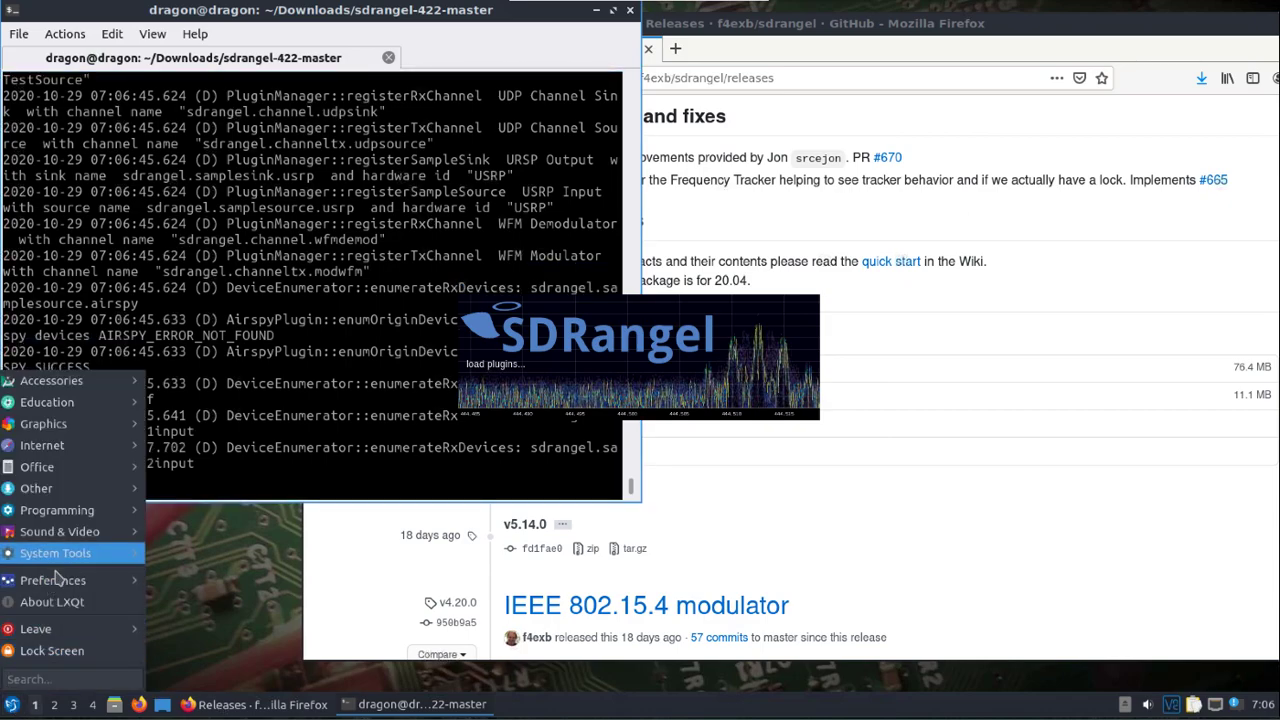
# - Open a new QTerminal from System Tools and type a cd path to .config/f in the home folder
pyautogui.moveTo(57, 558)
pyautogui.click(190, 573)
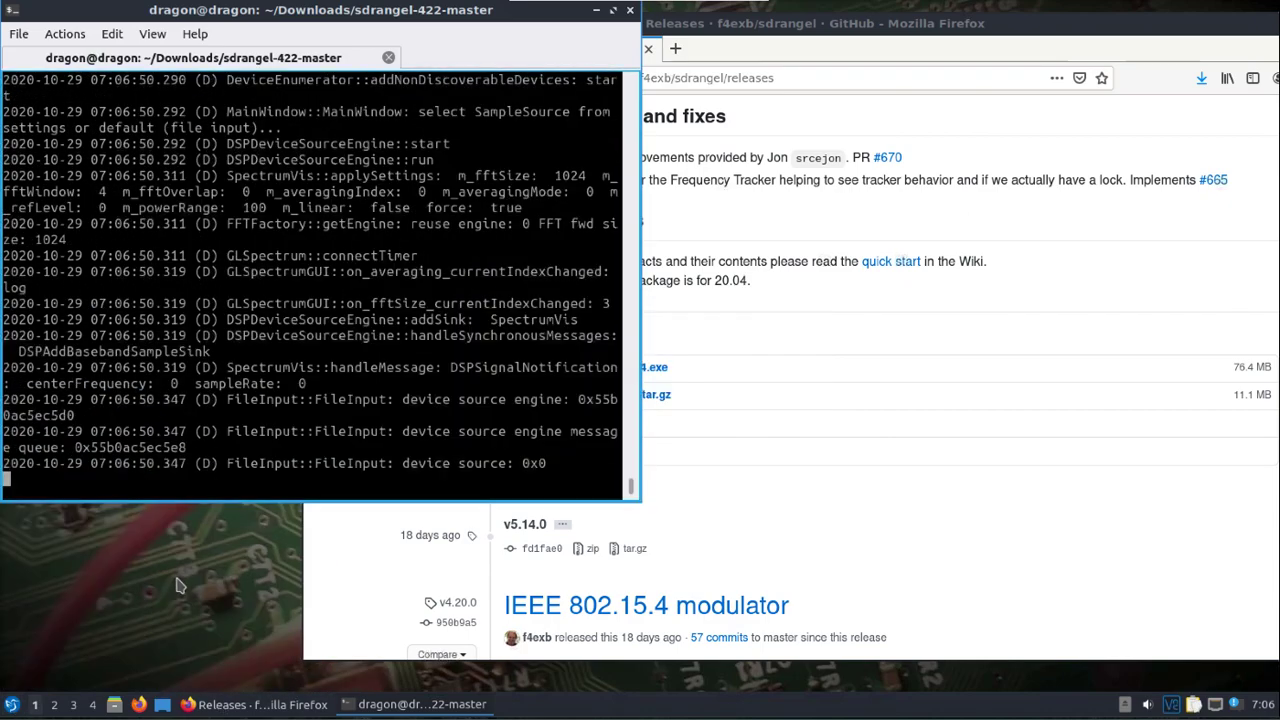
pyautogui.write('cd /home/dr')
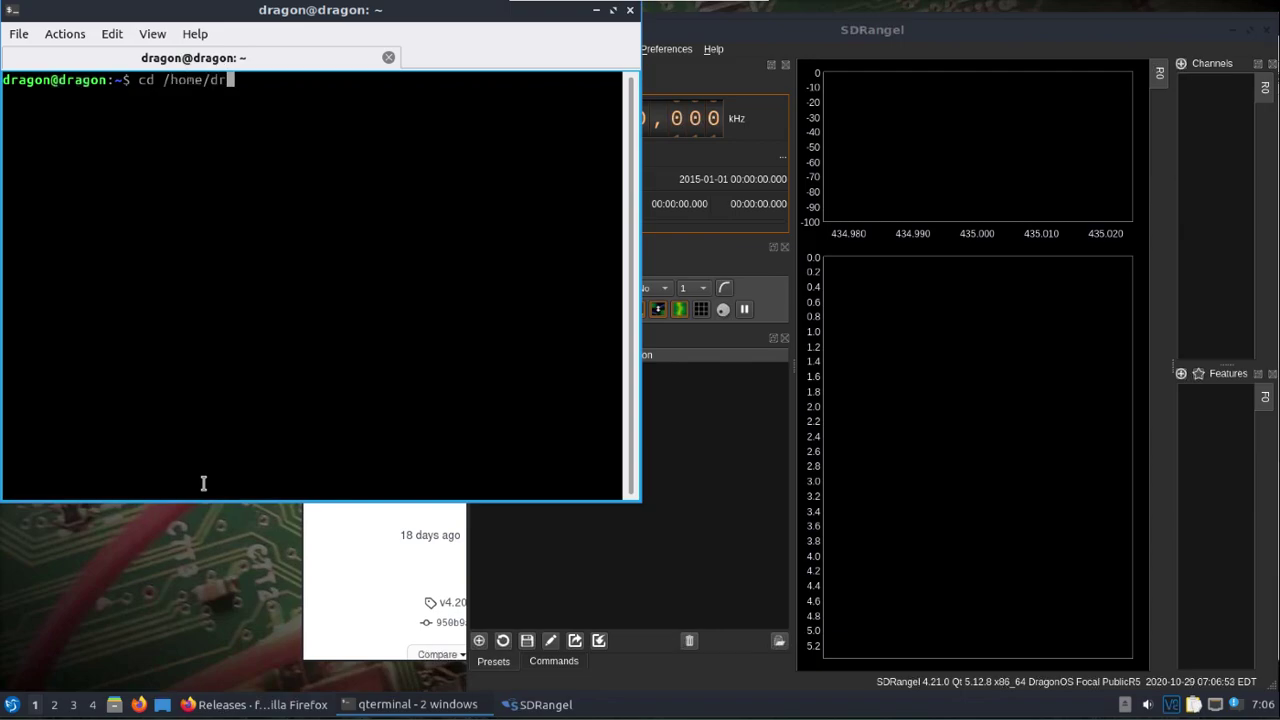
pyautogui.press('Tab')
pyautogui.write('.co')
pyautogui.press('Tab')
pyautogui.write('f')
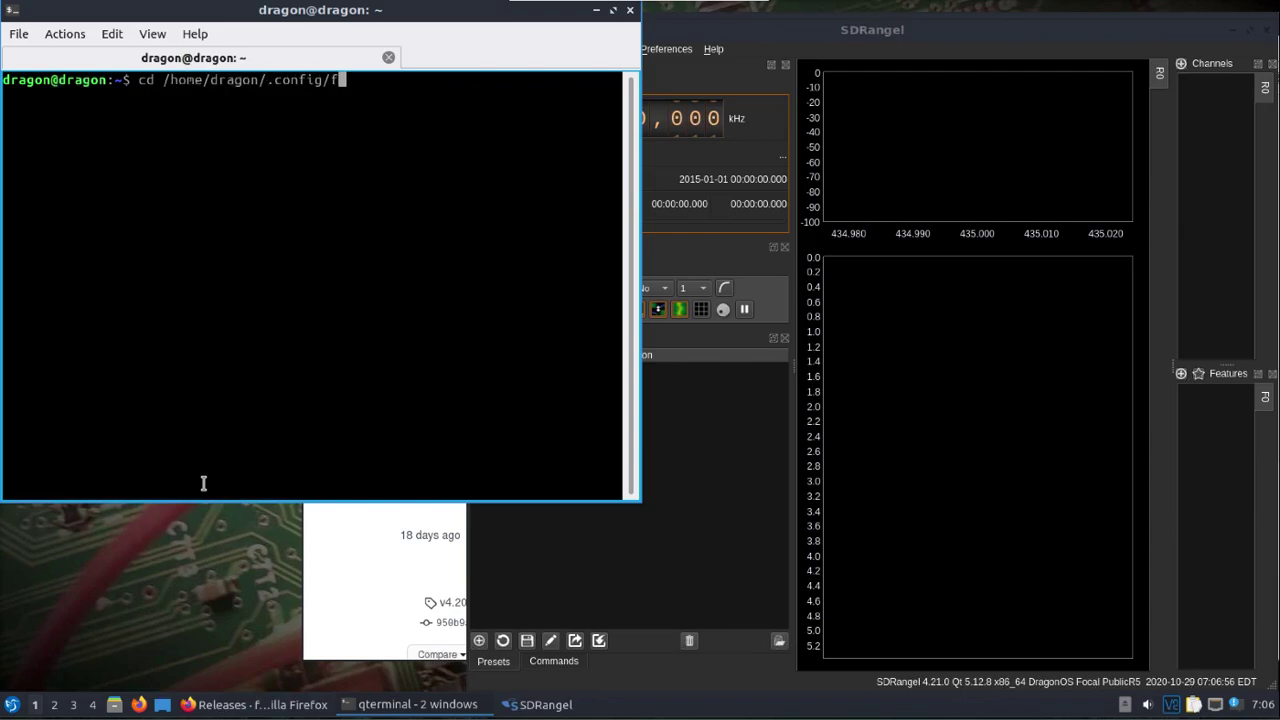
# - Set SDRangel's sampling device to BladeRF2[0:0]
pyautogui.click(790, 40)
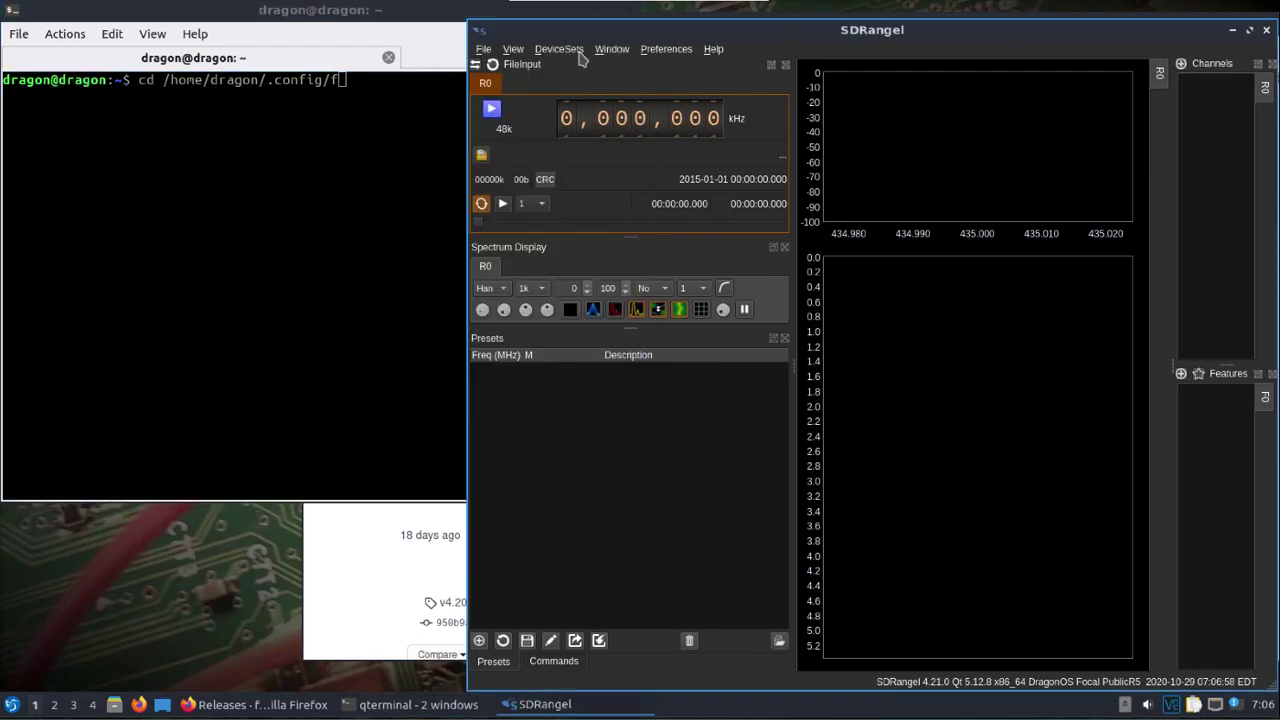
pyautogui.click(467, 76)
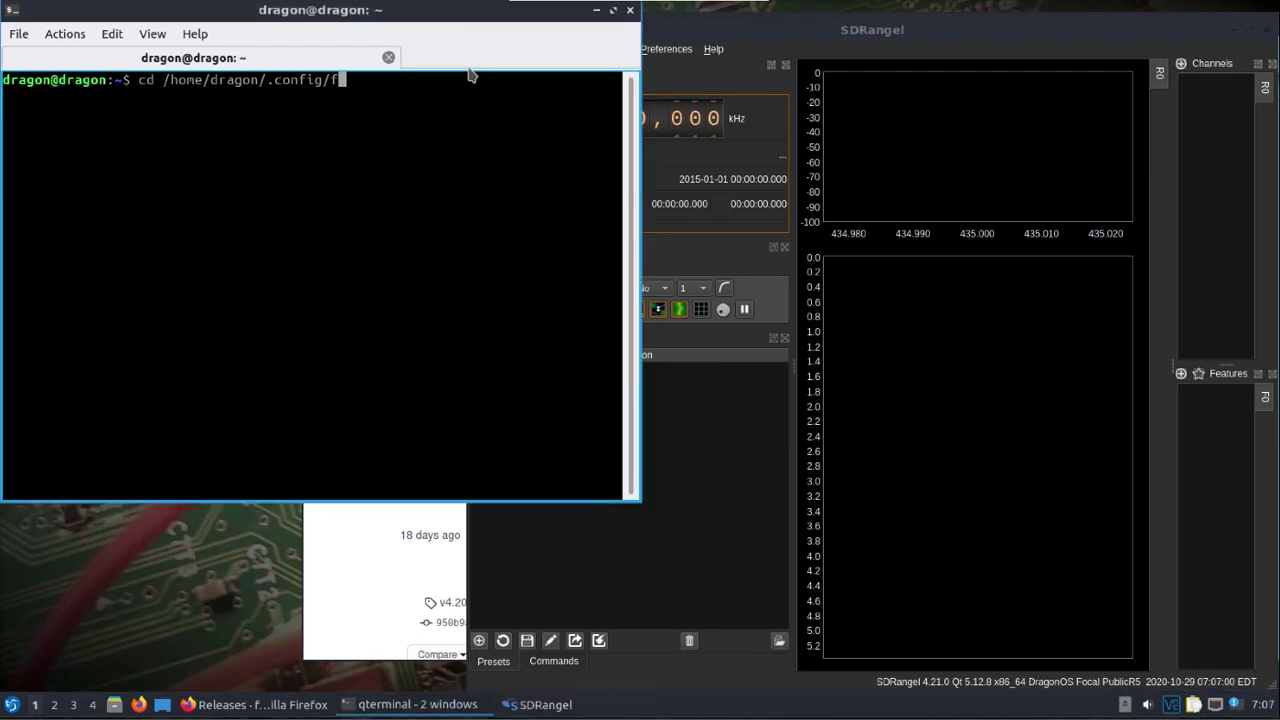
pyautogui.click(687, 24)
pyautogui.click(477, 66)
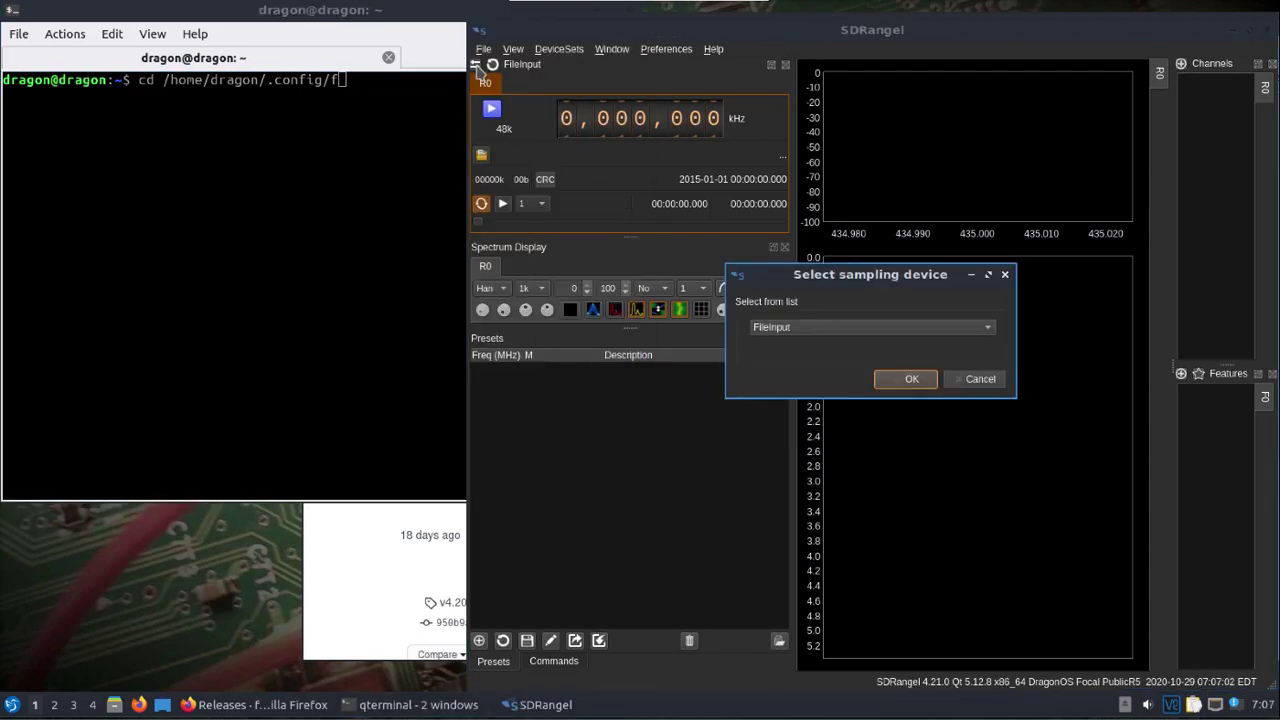
pyautogui.click(831, 335)
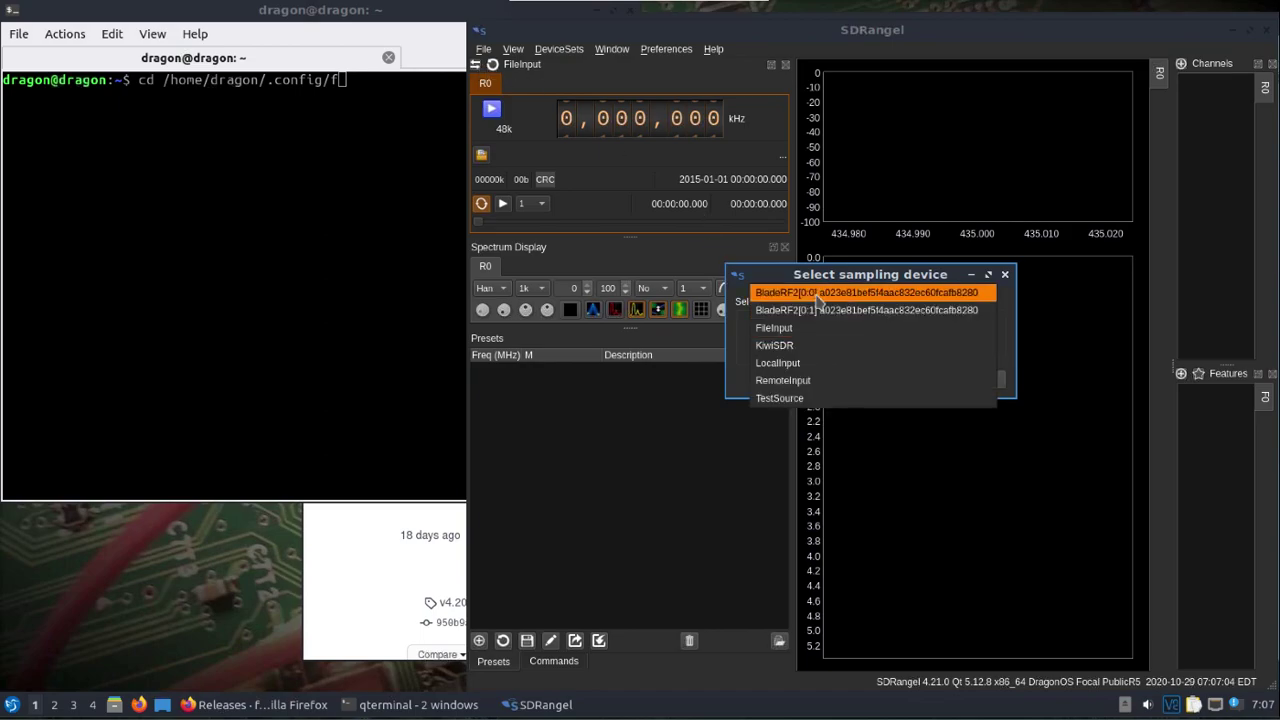
pyautogui.click(818, 294)
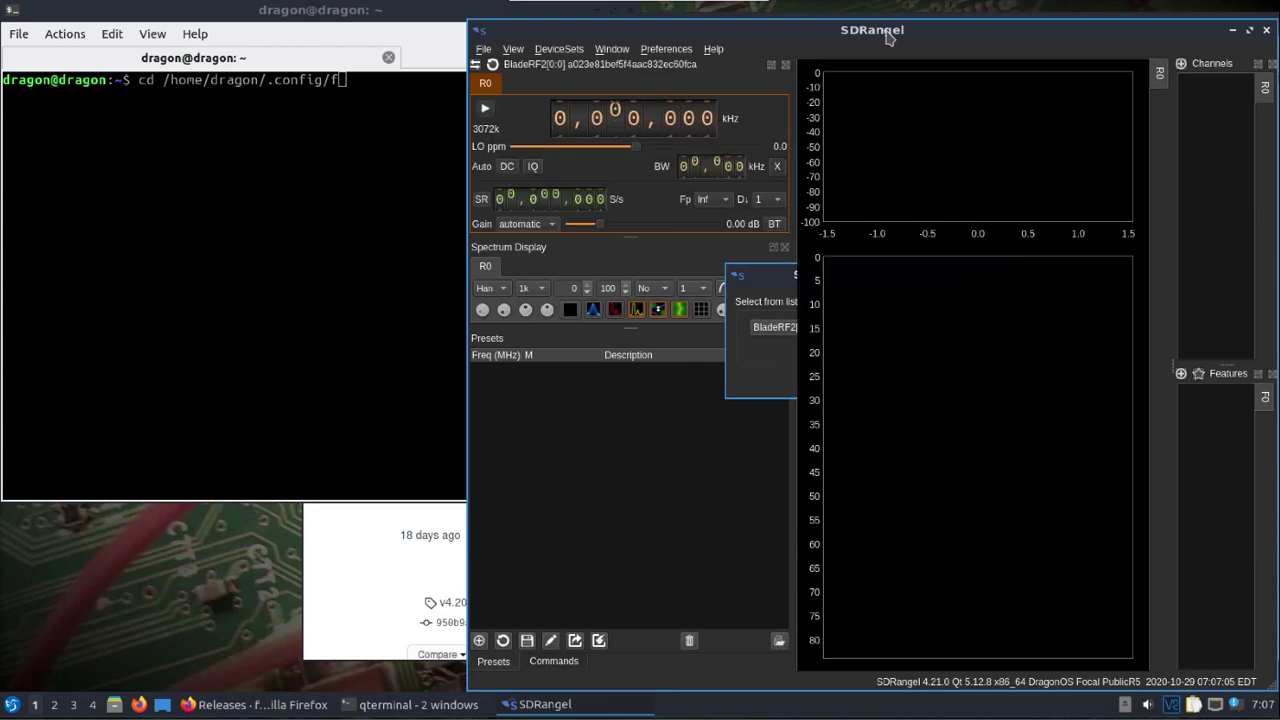
pyautogui.moveTo(554, 35); pyautogui.dragTo(143, 51)
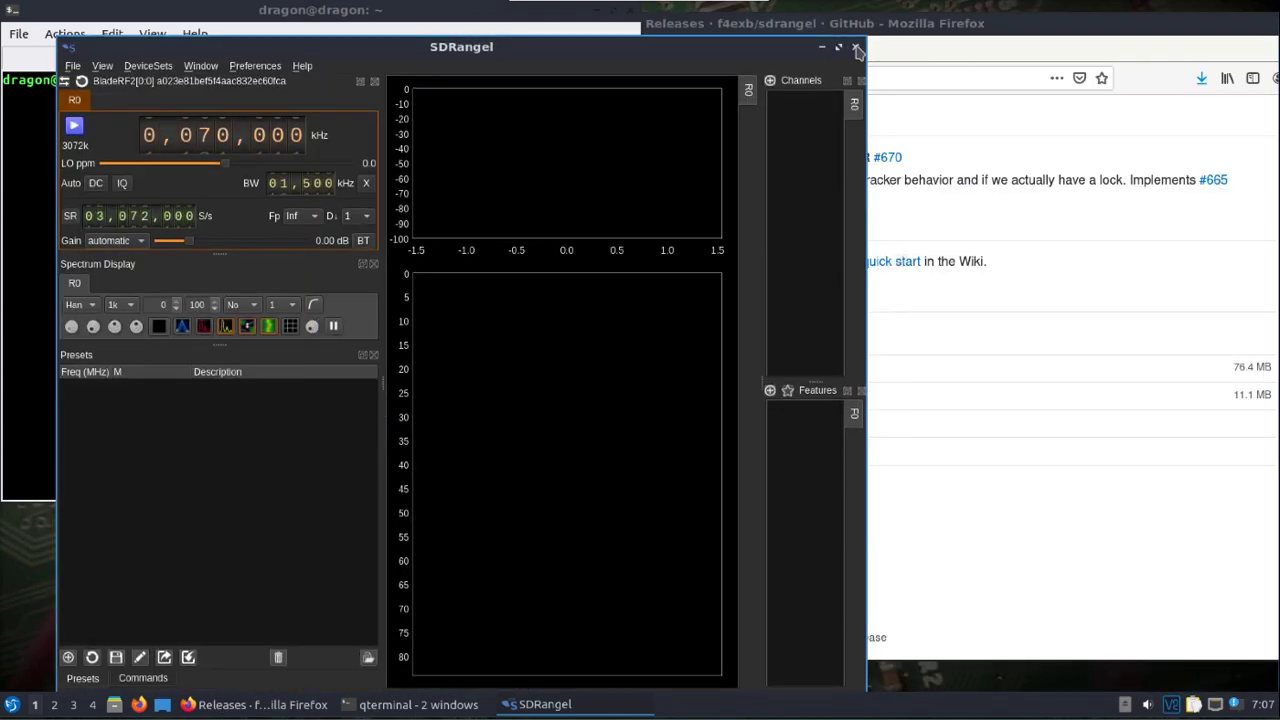
# - Close SDRangel and delete the .config/f4exb settings folder with rm -r
pyautogui.click(852, 48)
pyautogui.press('Tab')
pyautogui.press('Tab')
pyautogui.press('Tab')
pyautogui.press('Tab')
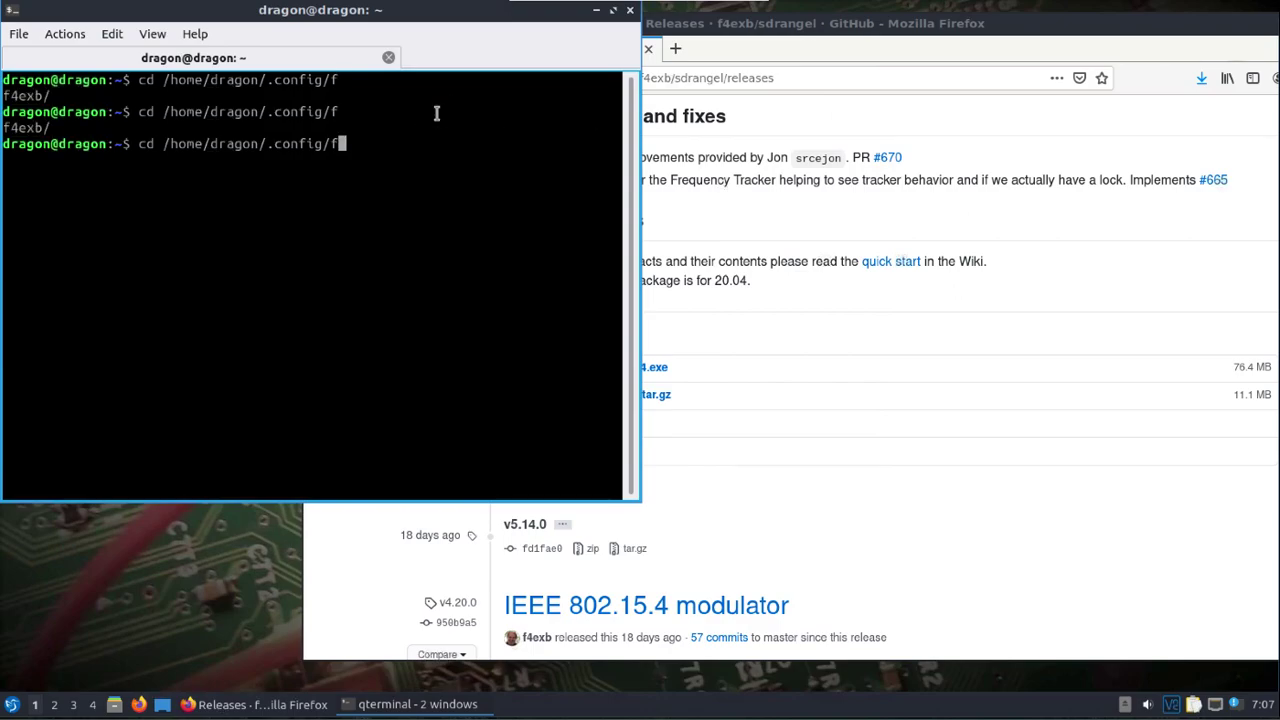
pyautogui.write('4')
pyautogui.press('Tab')
pyautogui.press('Left')
pyautogui.press('Left')
pyautogui.press('Left')
pyautogui.press('Left')
pyautogui.press('Left')
pyautogui.press('Left')
pyautogui.press('Left')
pyautogui.press('Left')
pyautogui.press('Left')
pyautogui.press('Left')
pyautogui.press('Left')
pyautogui.press('Left')
pyautogui.press('Left')
pyautogui.press('Left')
pyautogui.press('Left')
pyautogui.press('Left')
pyautogui.press('Left')
pyautogui.press('Left')
pyautogui.press('Left')
pyautogui.press('Left')
pyautogui.press('Left')
pyautogui.press('Left')
pyautogui.press('Left')
pyautogui.press('Left')
pyautogui.press('Left')
pyautogui.press('Left')
pyautogui.press('Left')
pyautogui.press('BackSpace')
pyautogui.press('BackSpace')
pyautogui.press('BackSpace')
pyautogui.write('rm -r')
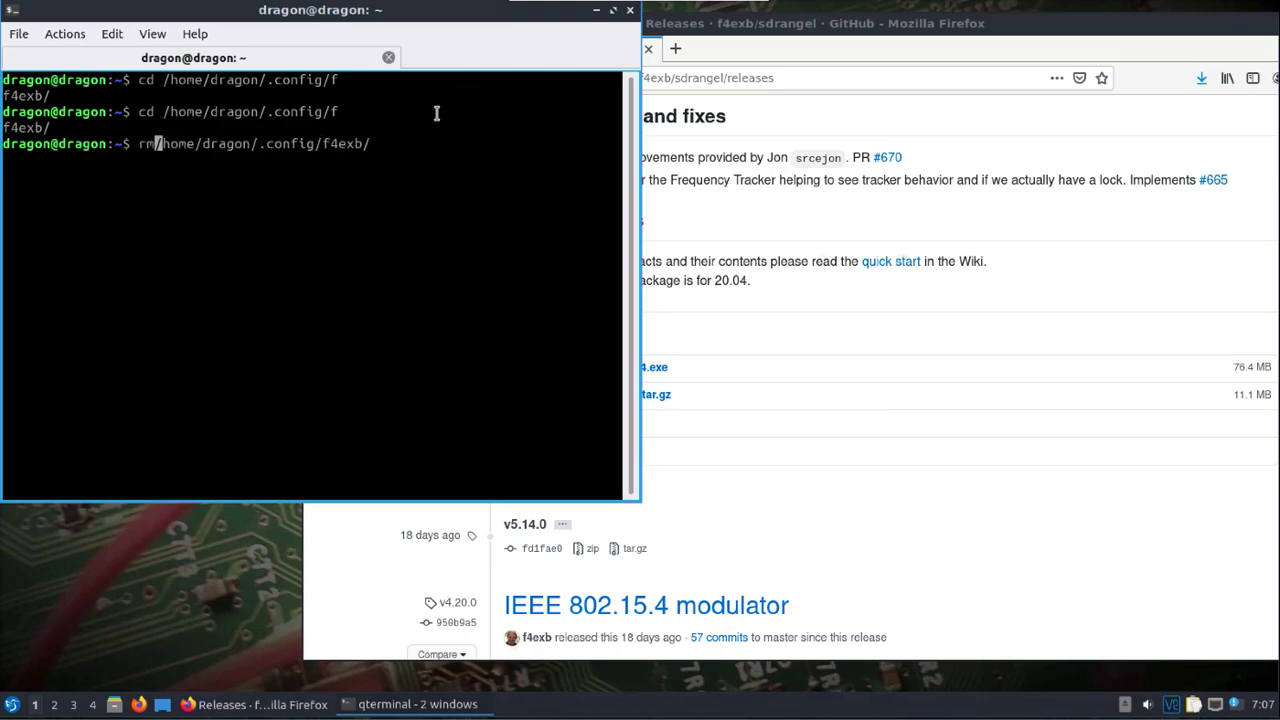
pyautogui.press('Return')
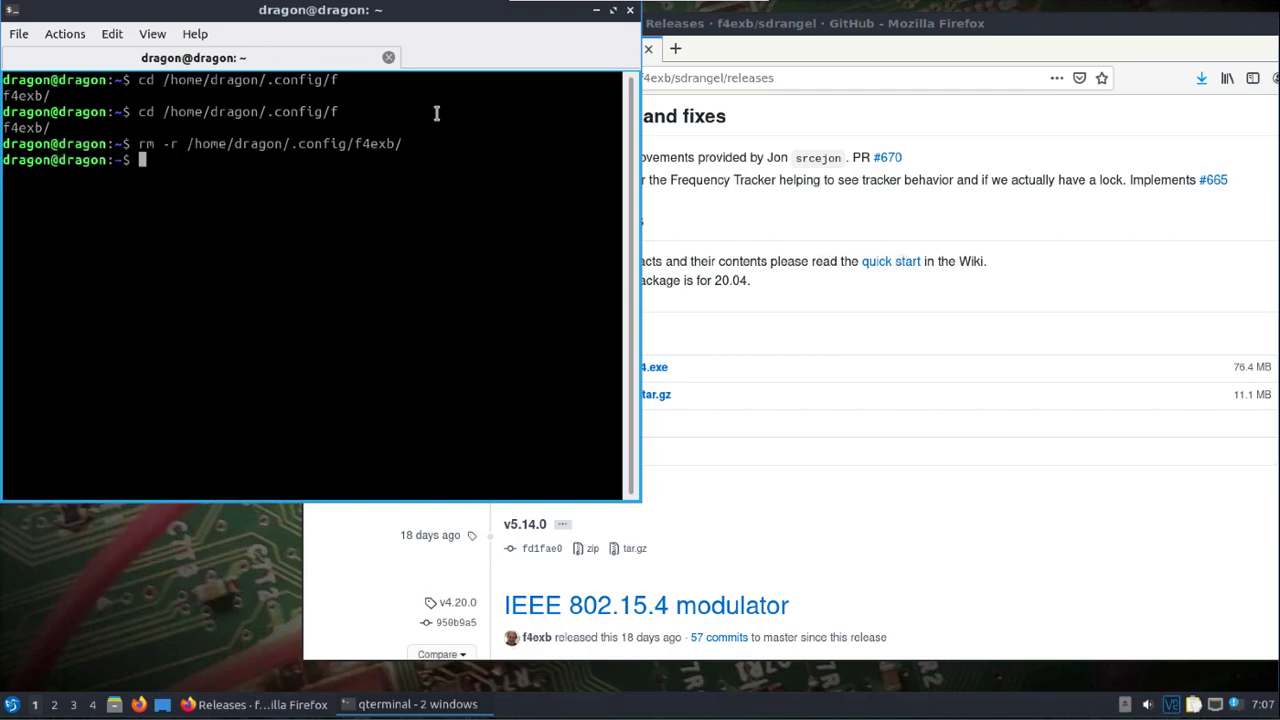
# - Relaunch sdrangel from the terminal
pyautogui.write('sdragn')
pyautogui.press('BackSpace')
pyautogui.press('BackSpace')
pyautogui.write('ngel')
pyautogui.press('Return')
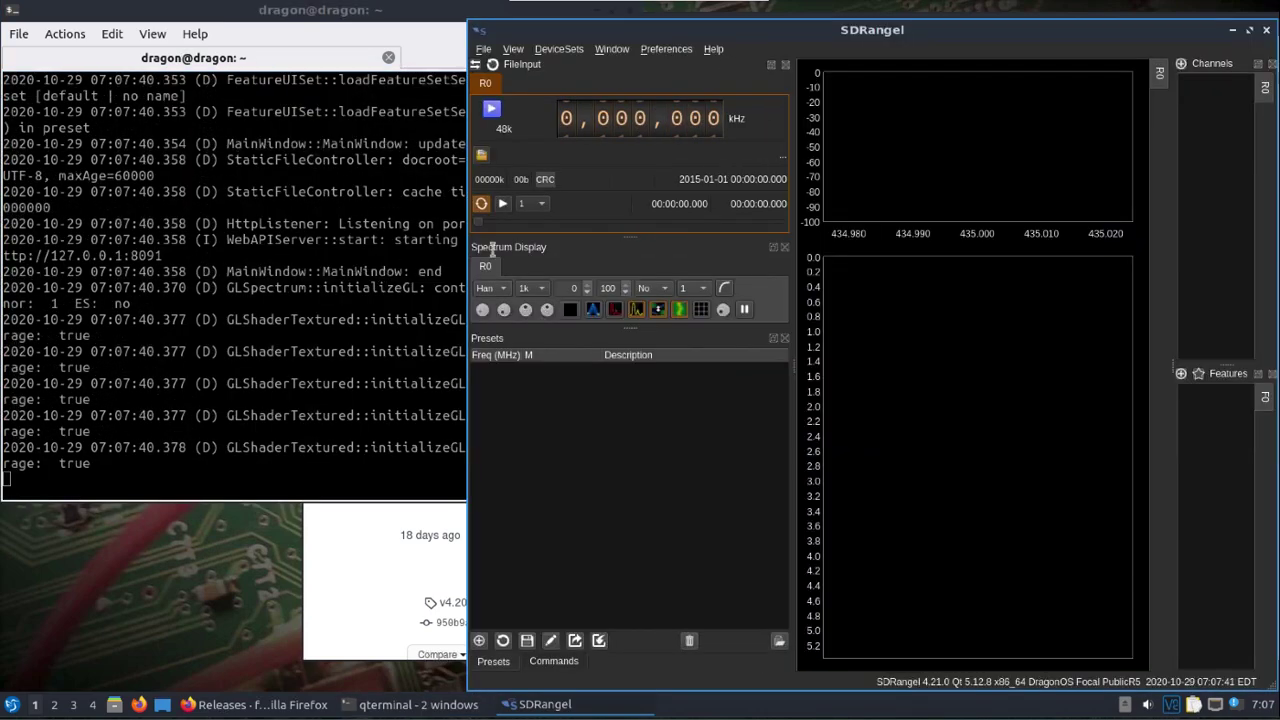
# - Maximise the SDRangel window and widen the Channels and Features panels with the splitter
pyautogui.doubleClick(628, 30)
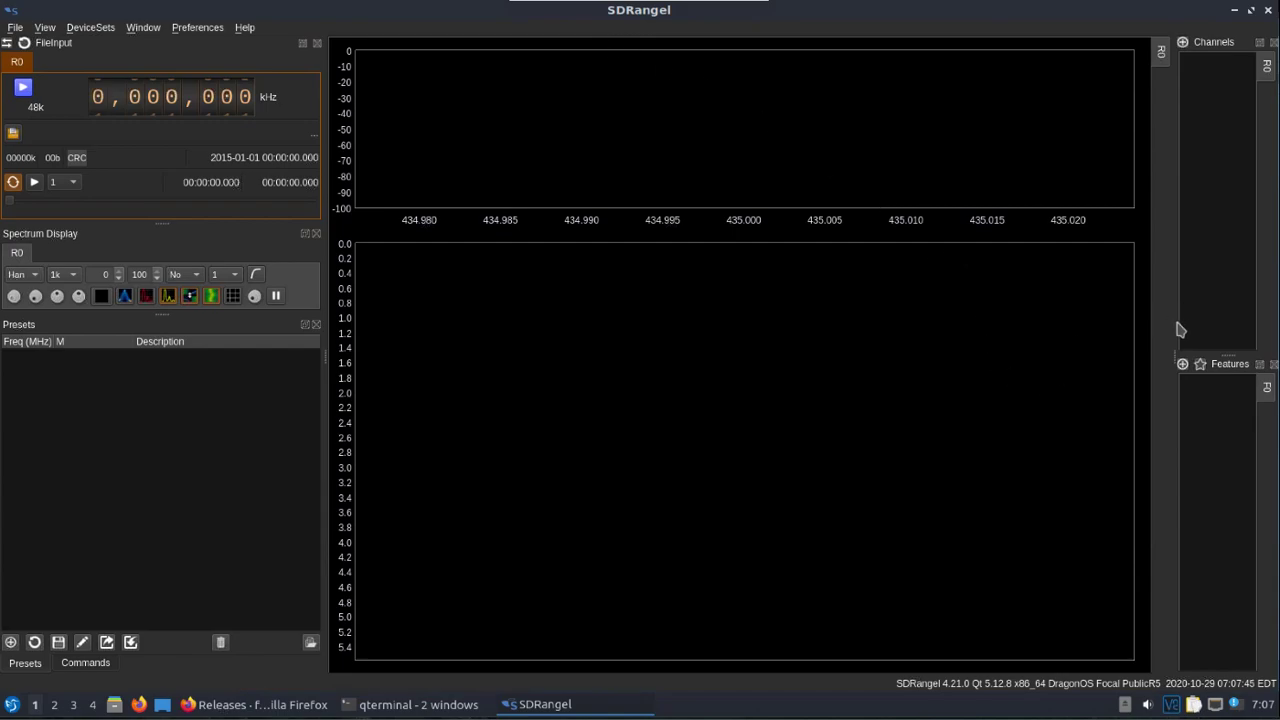
pyautogui.moveTo(1177, 325); pyautogui.dragTo(806, 323)
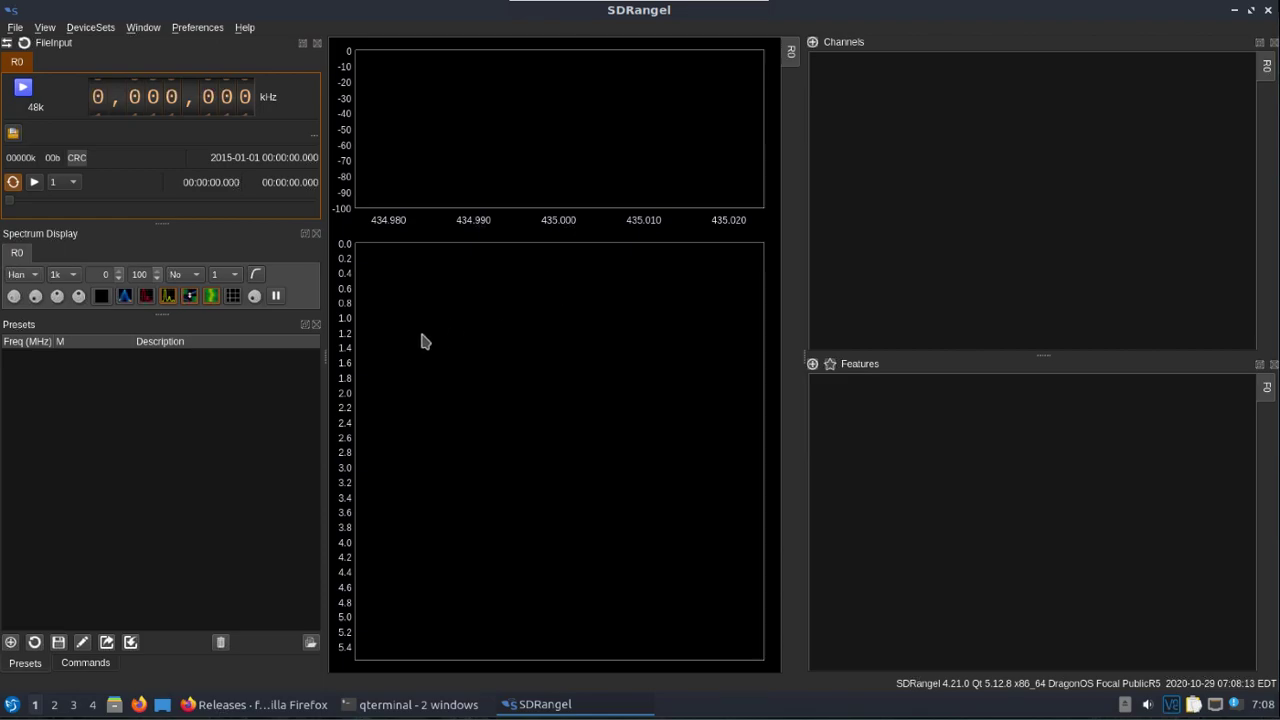
# - Replace the File Input sampling device with BladeRF2[0:0]
pyautogui.click(6, 42)
pyautogui.click(551, 312)
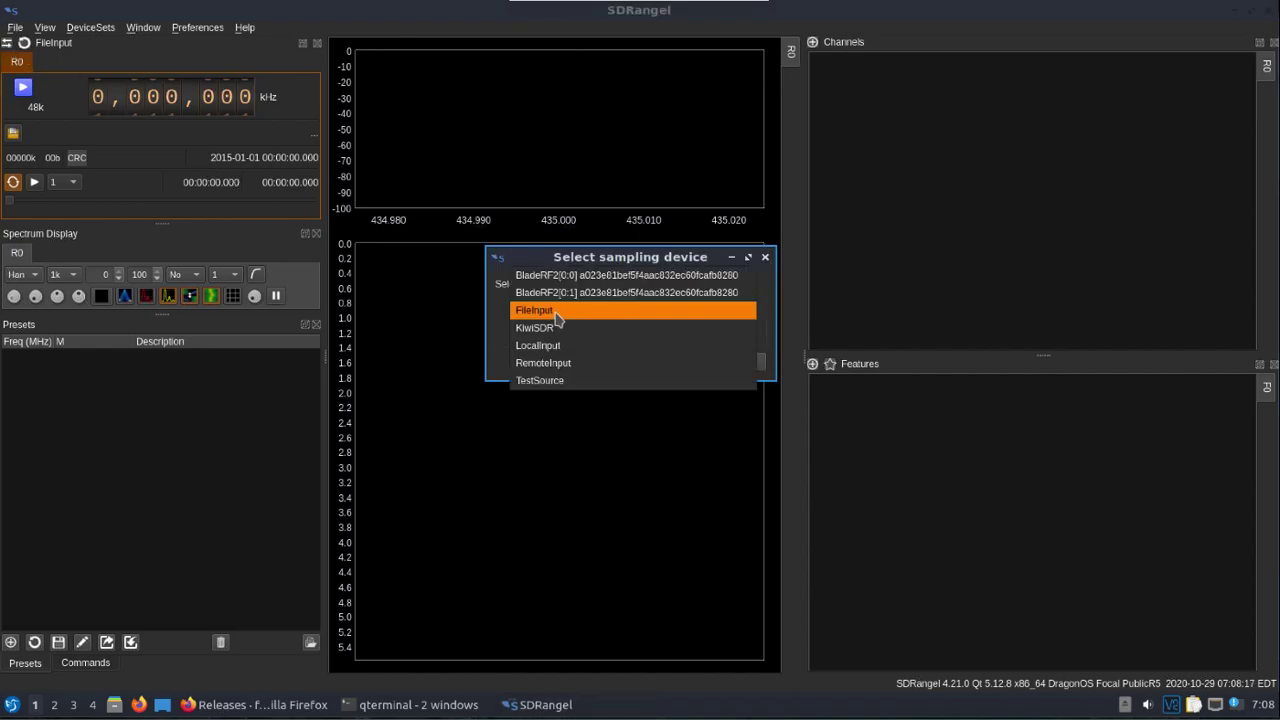
pyautogui.click(610, 280)
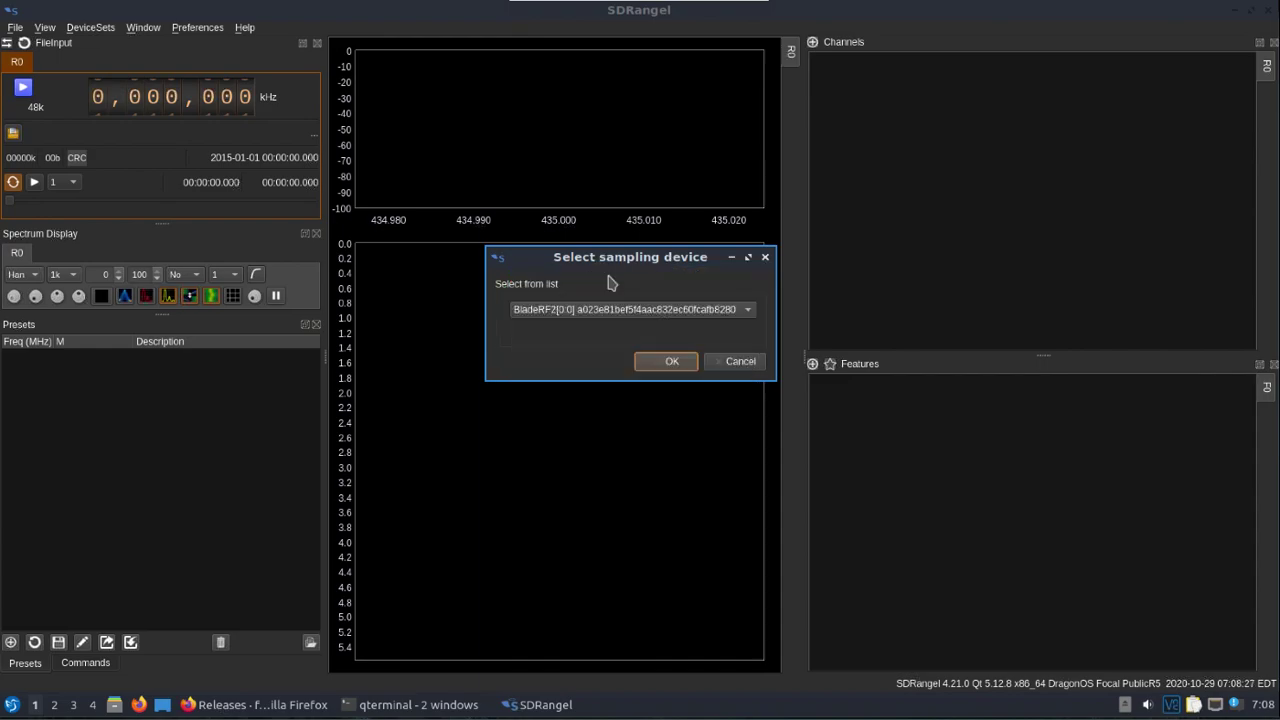
pyautogui.click(672, 364)
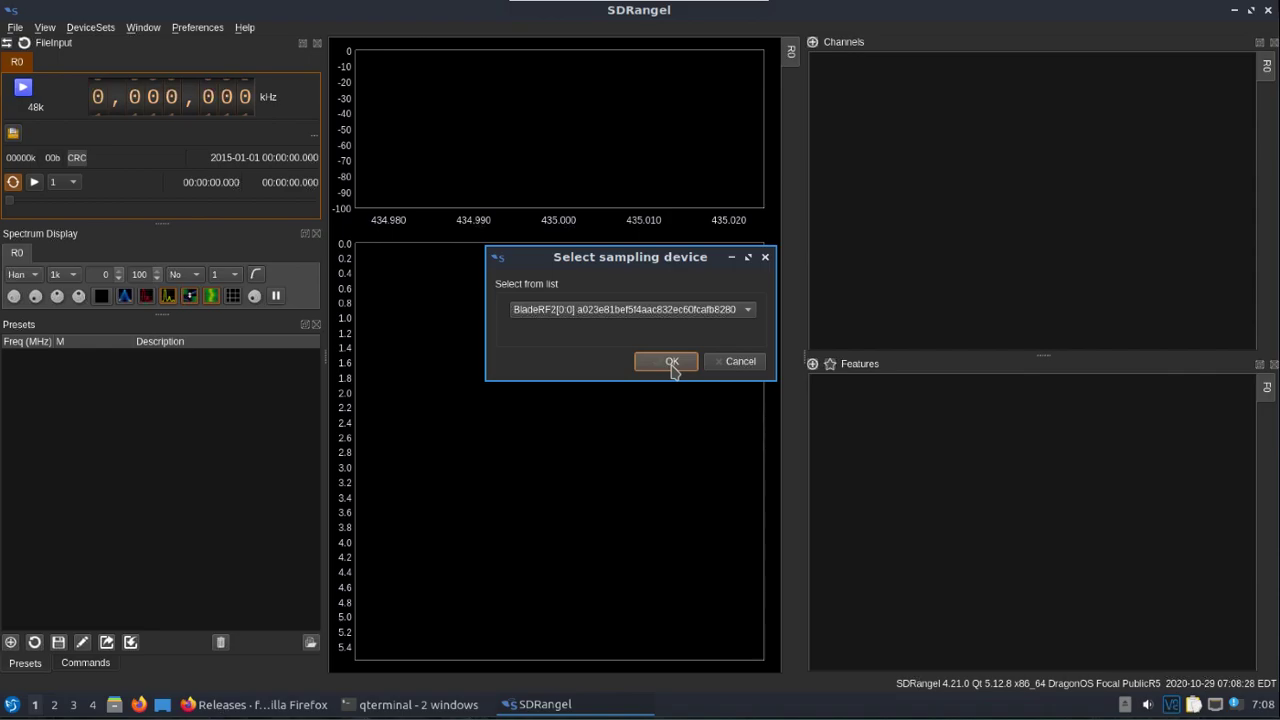
pyautogui.click(672, 364)
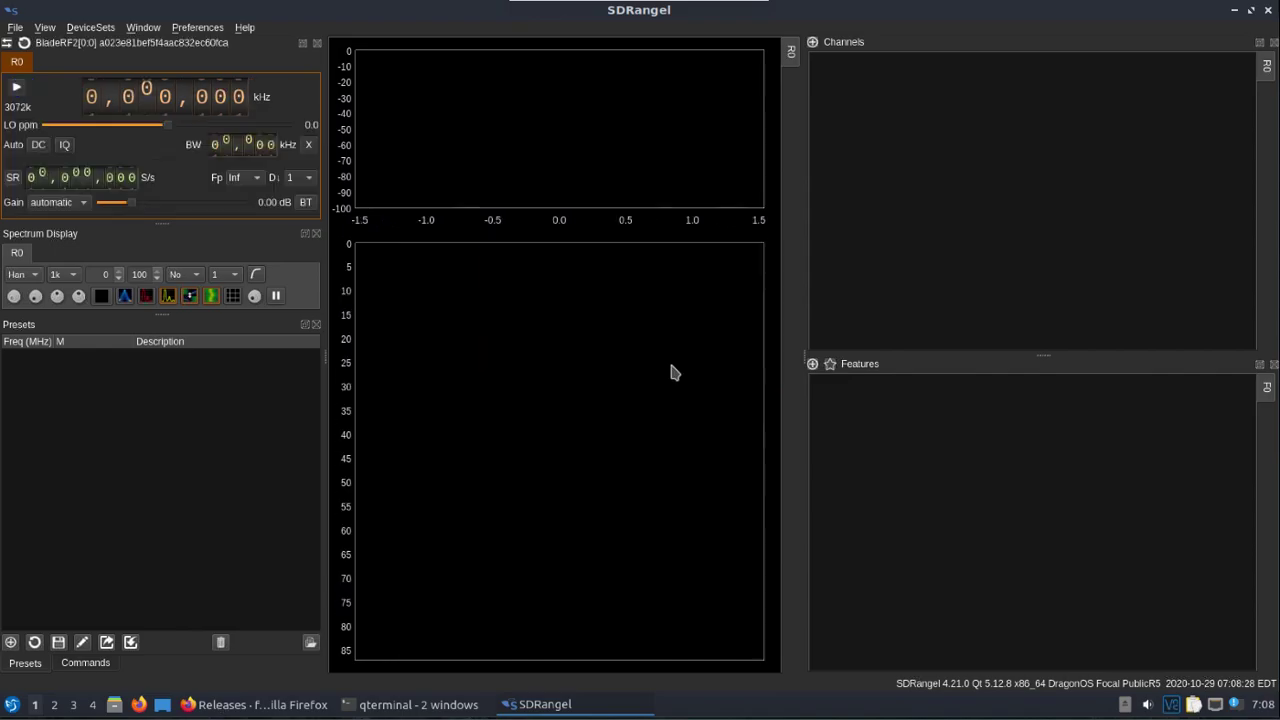
# - Add an ADS-B Demodulator channel
pyautogui.click(812, 44)
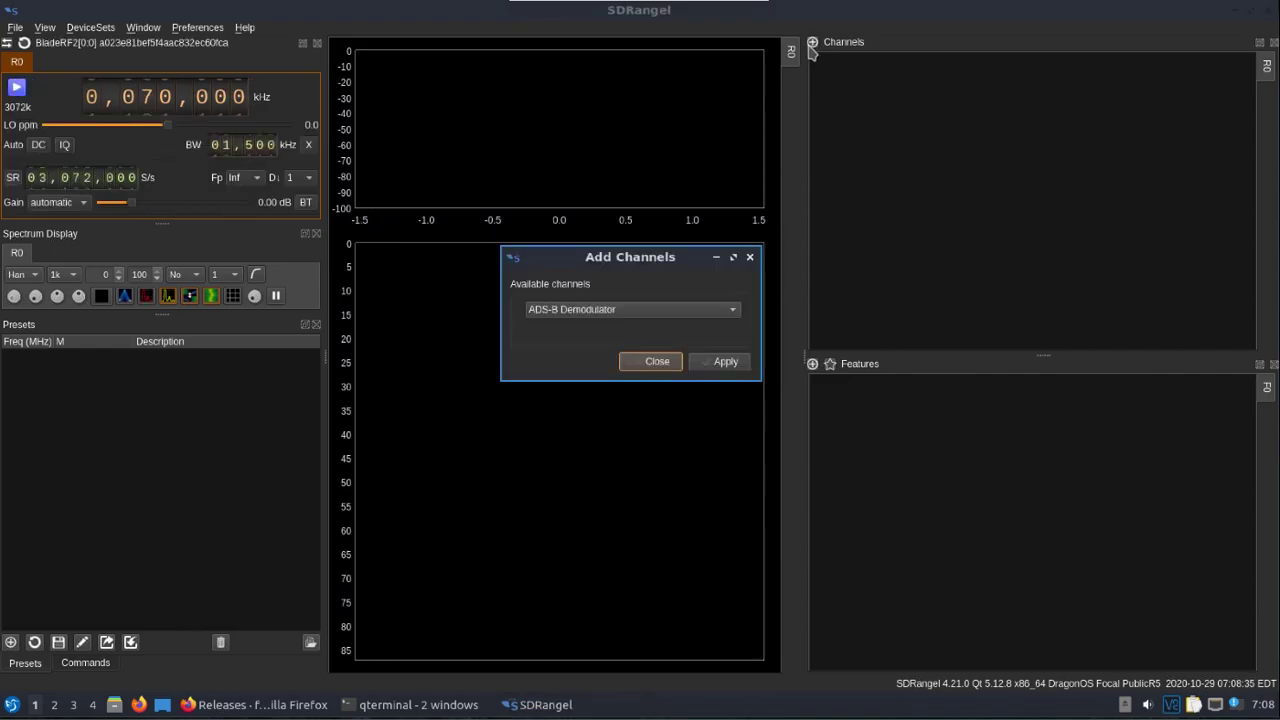
pyautogui.click(725, 363)
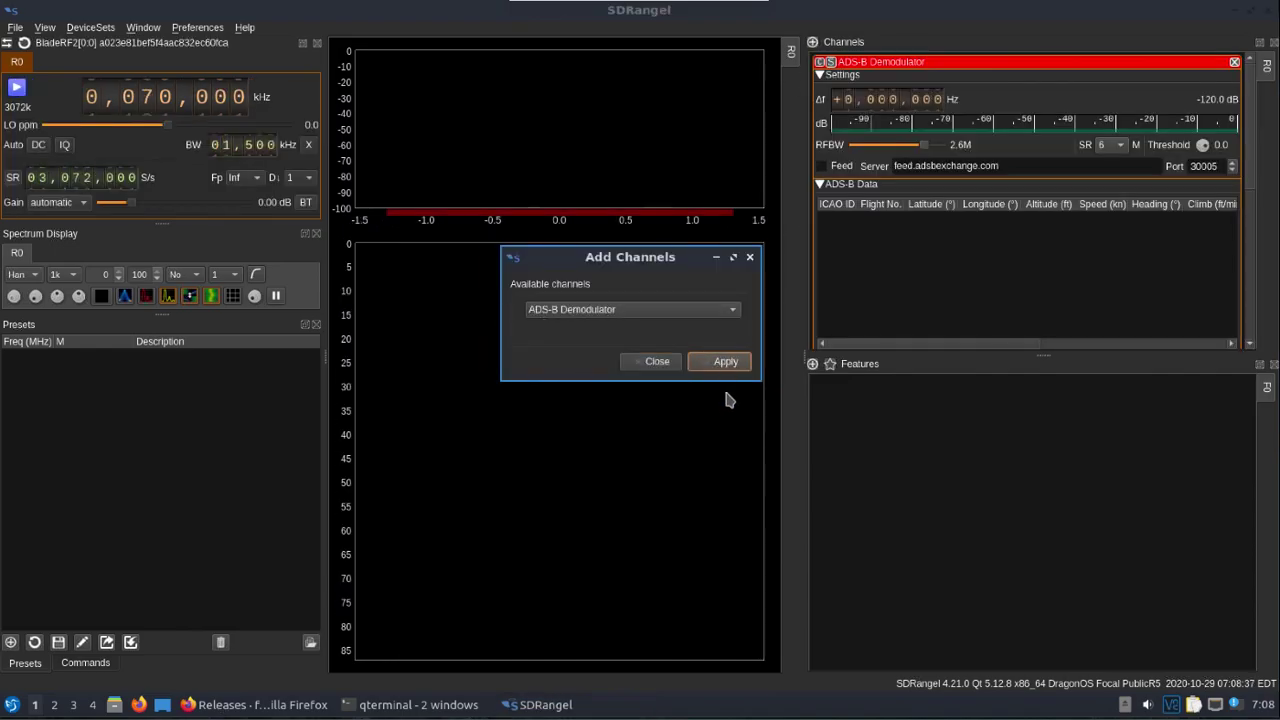
pyautogui.click(751, 258)
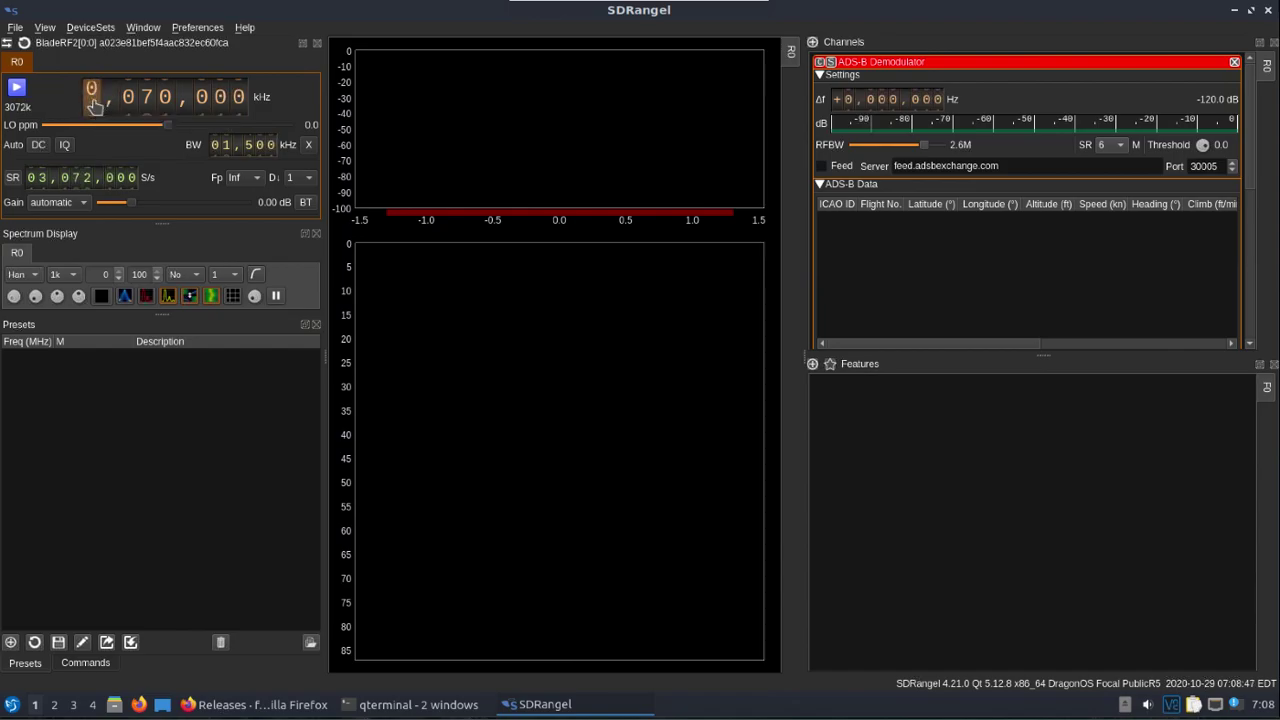
# - Tune the BladeRF2 centre frequency dial to 1,090,000 kHz
pyautogui.scroll(1, 92, 104)
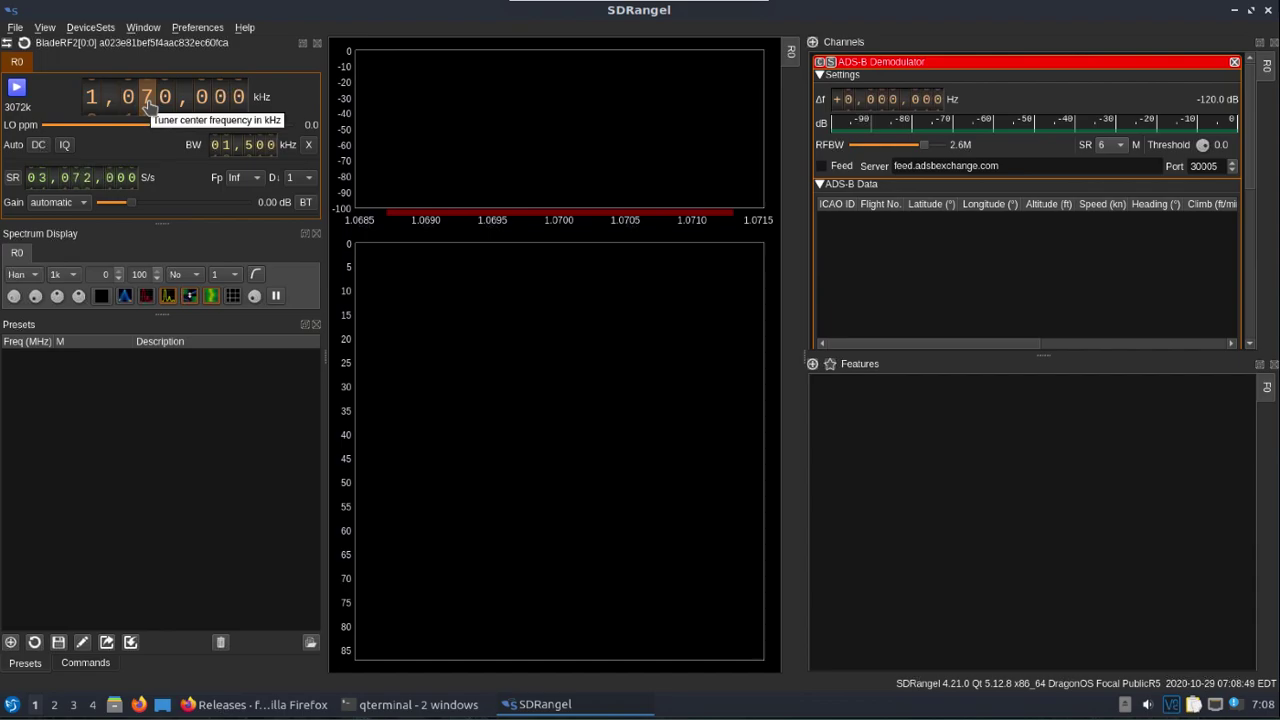
pyautogui.scroll(1, 147, 104)
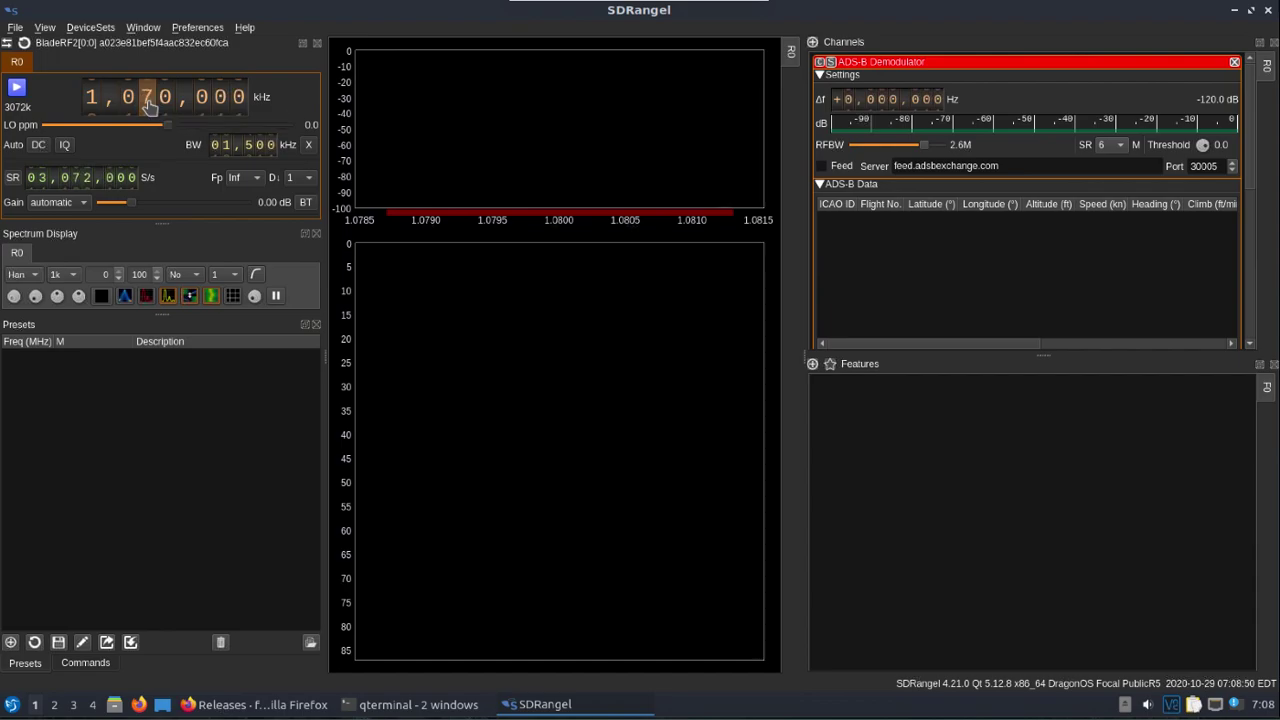
pyautogui.scroll(3, 148, 106)
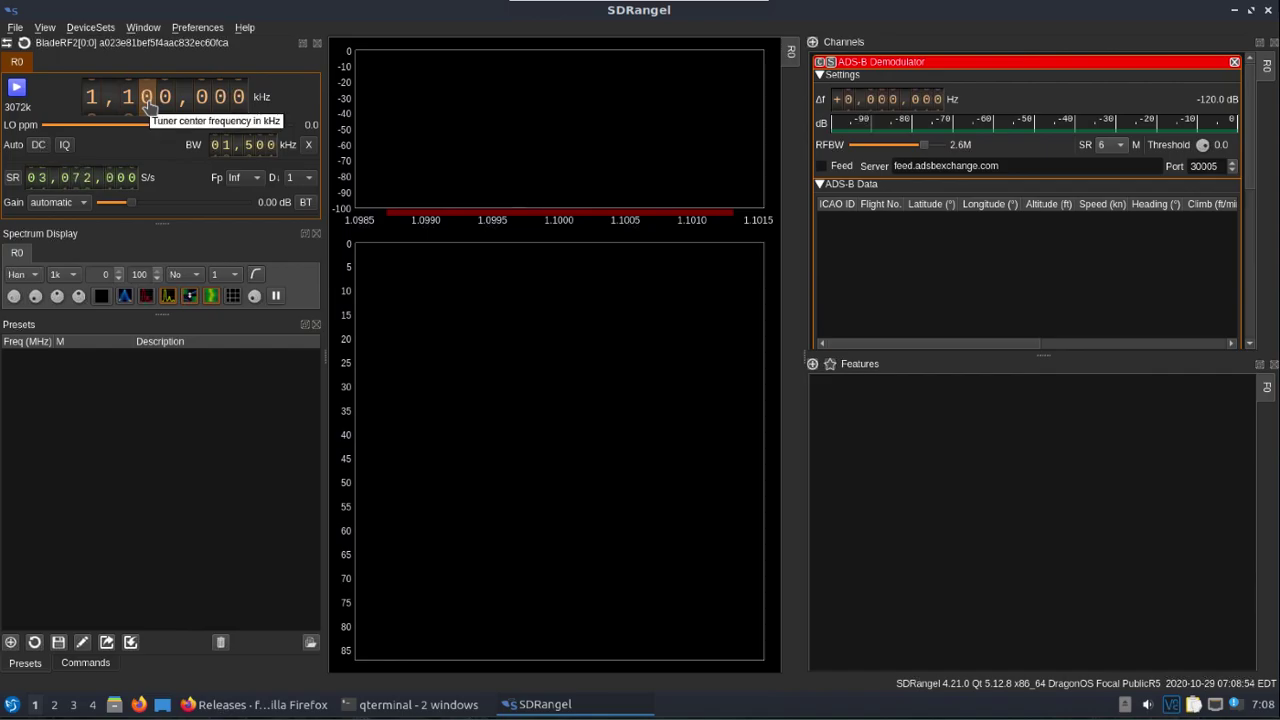
pyautogui.scroll(1, 148, 105)
pyautogui.scroll(-1, 148, 105)
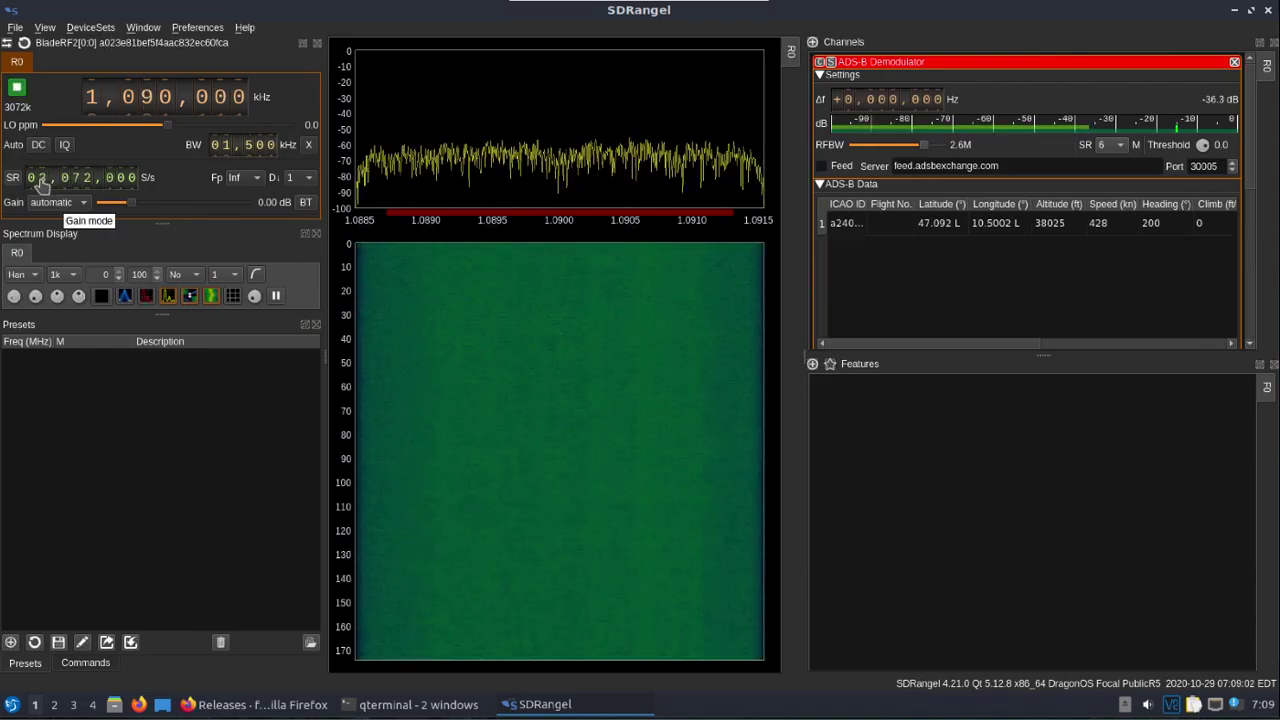
# - Raise the sample rate to 6,072,000 S/s and select the decoded aircraft's ICAO ID cell
pyautogui.scroll(2, 42, 180)
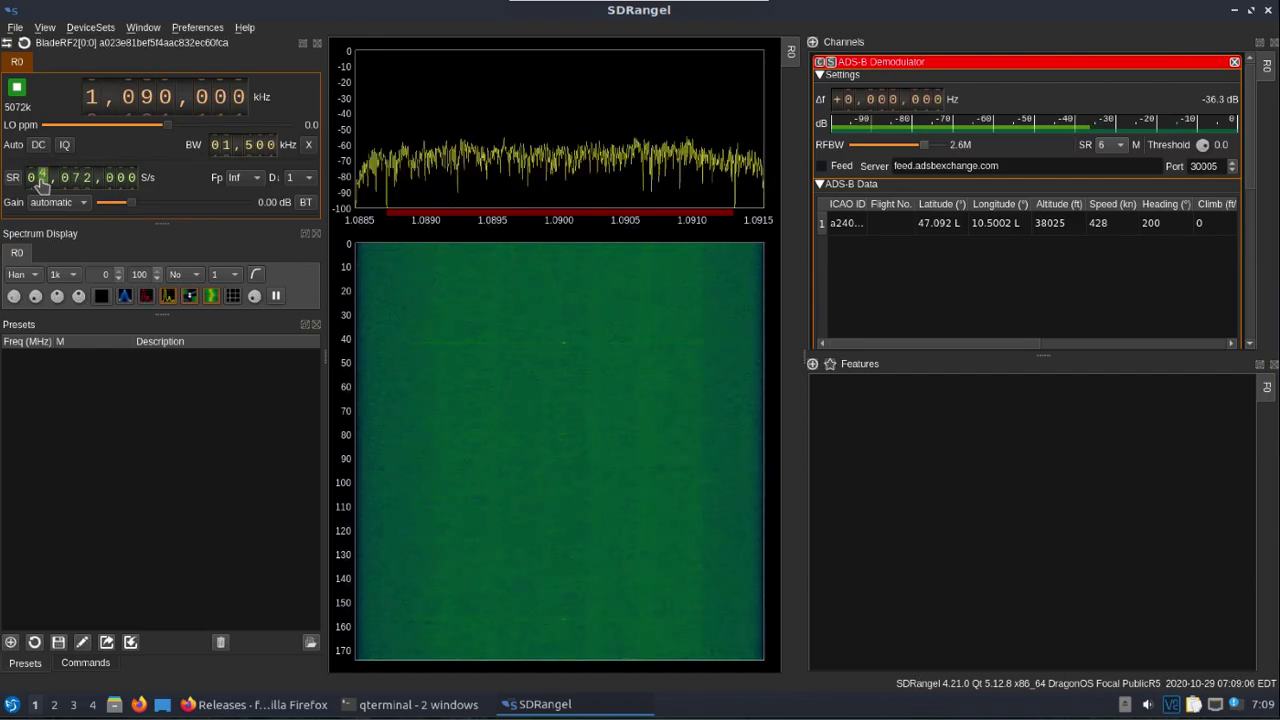
pyautogui.scroll(2, 42, 180)
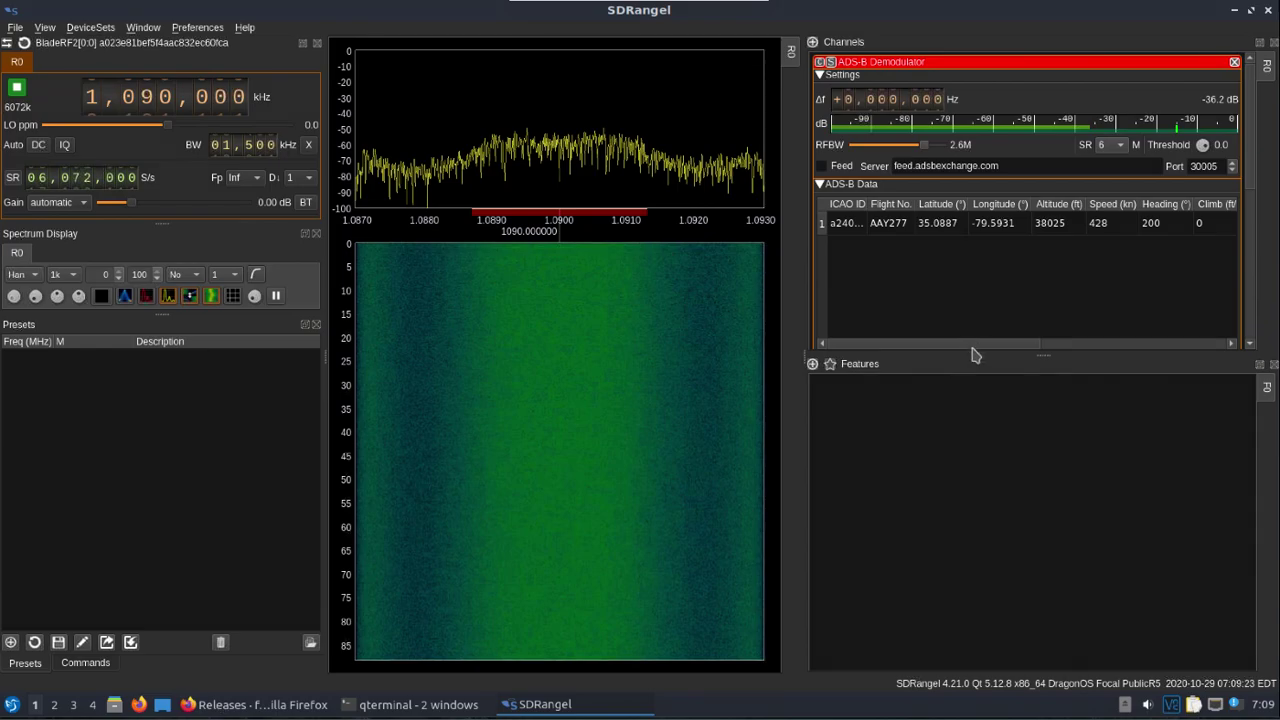
pyautogui.moveTo(971, 345); pyautogui.dragTo(1166, 348)
pyautogui.click(992, 352)
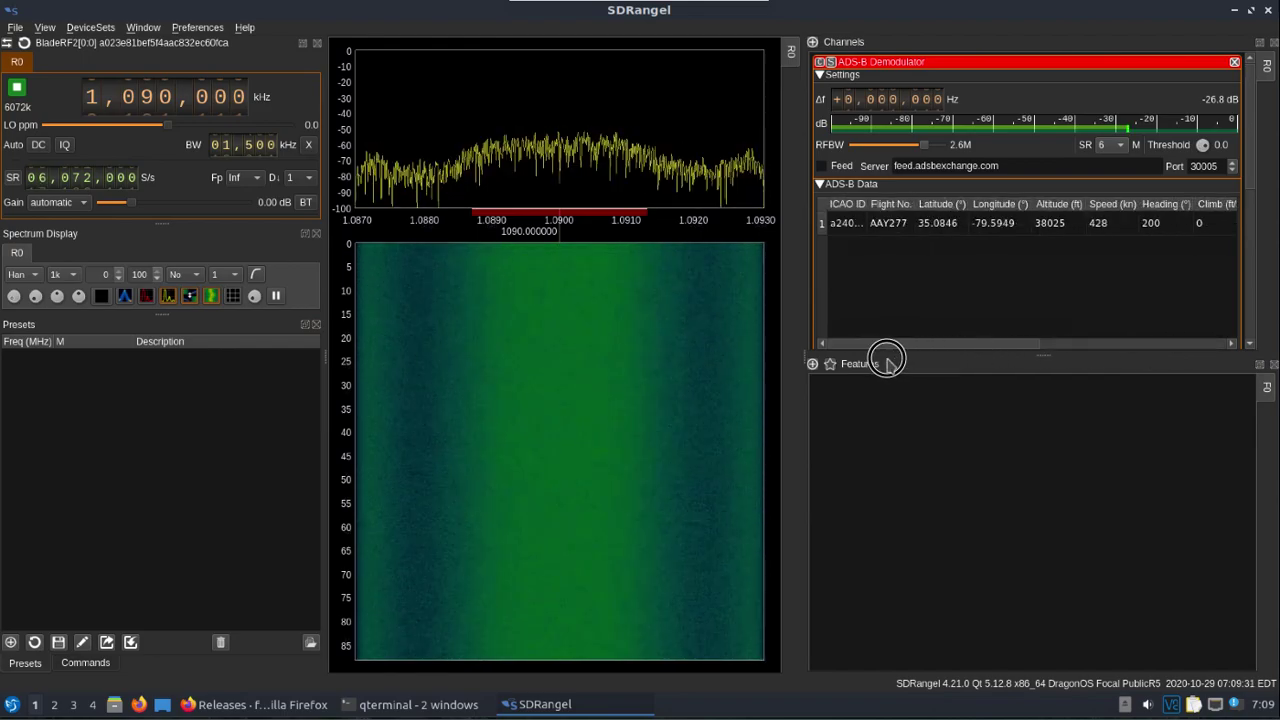
# - Look up aircraft A2401B on Planespotters.net, then close the tab and minimise Firefox
pyautogui.click(845, 225)
pyautogui.doubleClick(845, 225)
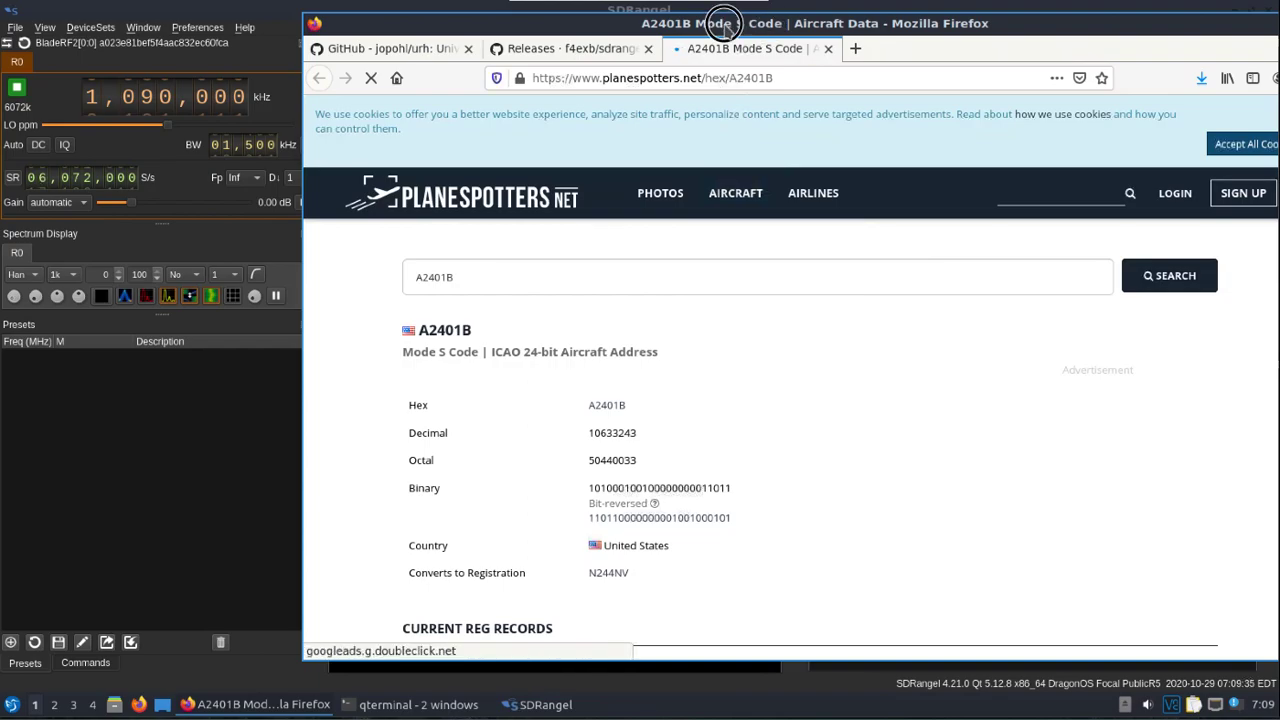
pyautogui.moveTo(767, 33); pyautogui.dragTo(675, 33)
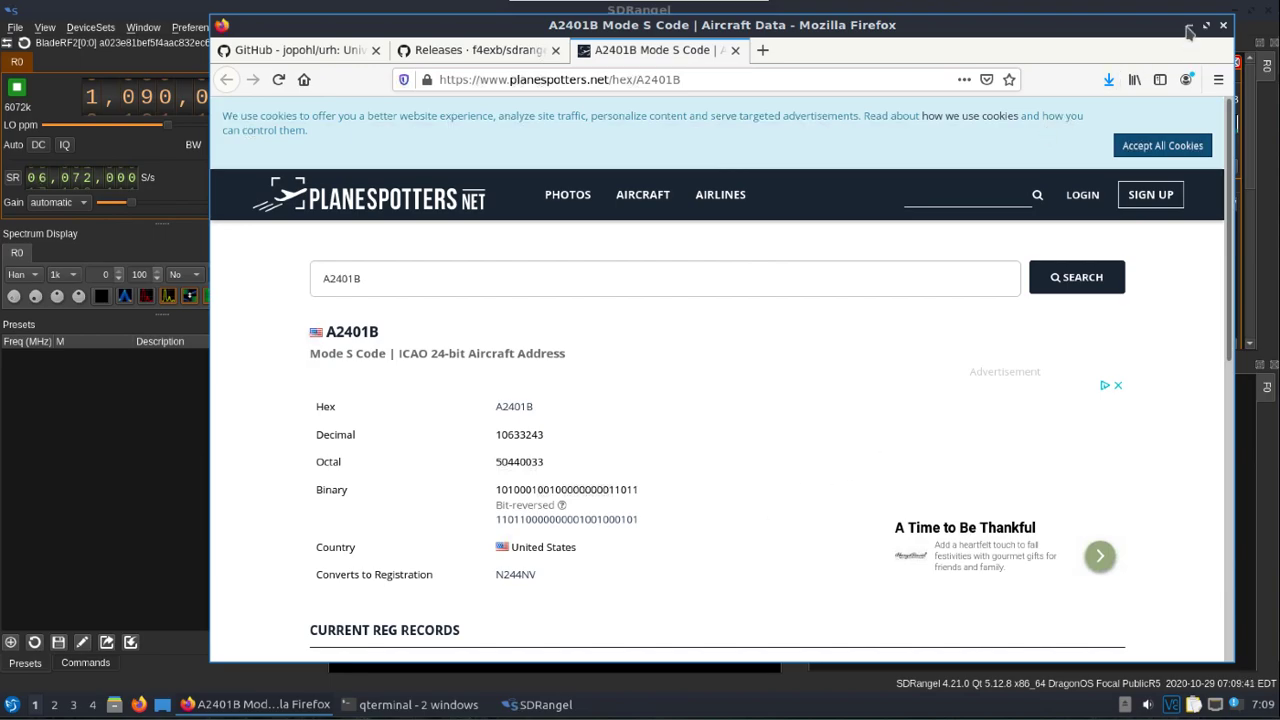
pyautogui.click(735, 50)
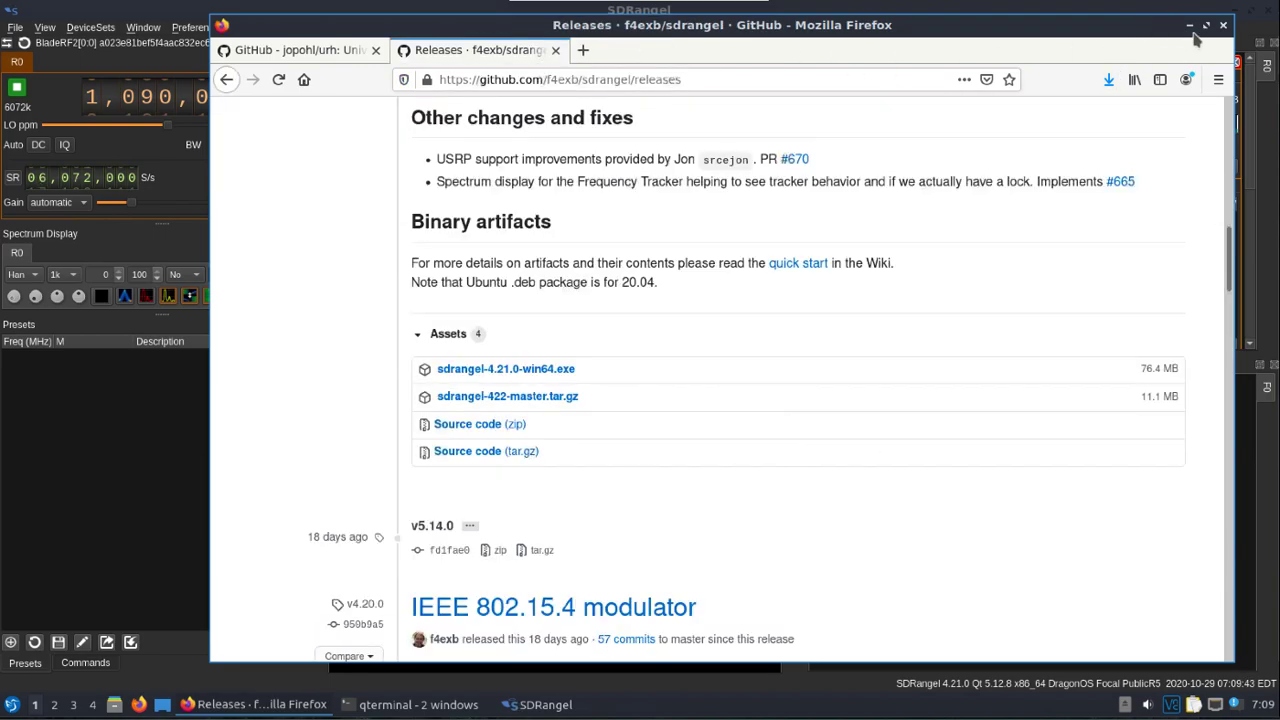
pyautogui.click(1186, 27)
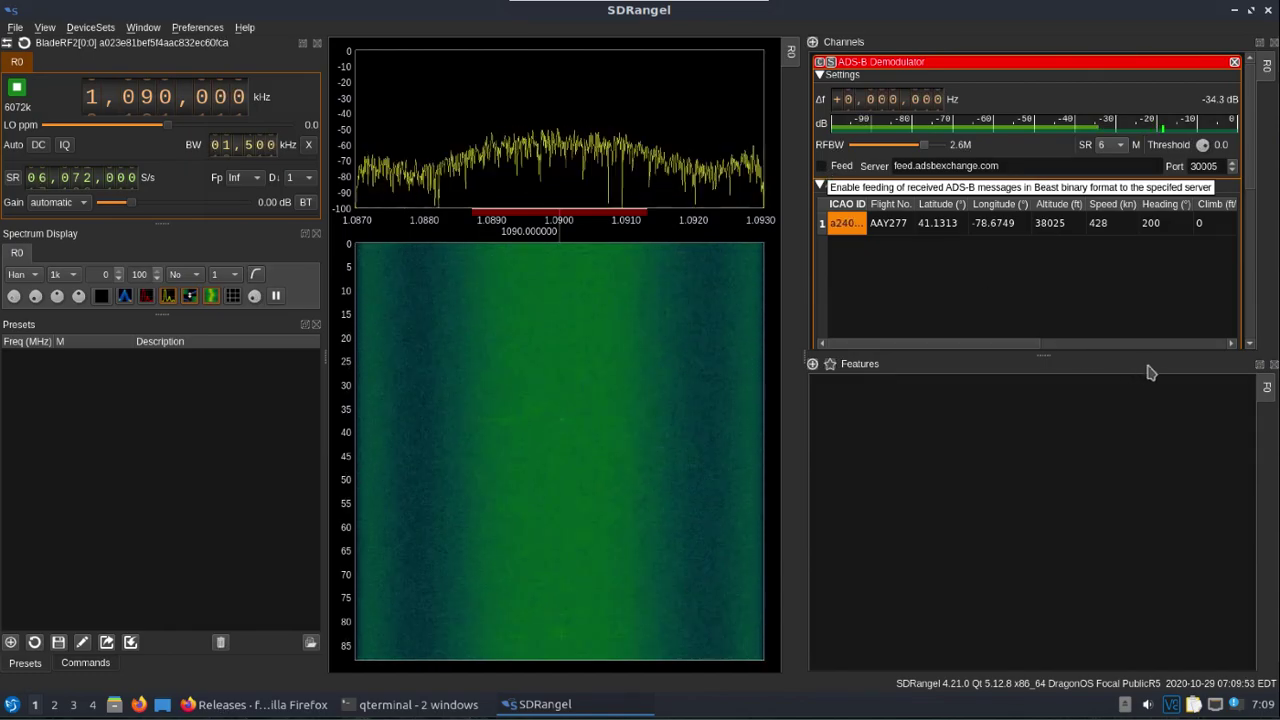
# - Enlarge the channel area to show the ADS-B map and bring the Range and Az/El columns into view
pyautogui.moveTo(1043, 359); pyautogui.dragTo(1080, 600)
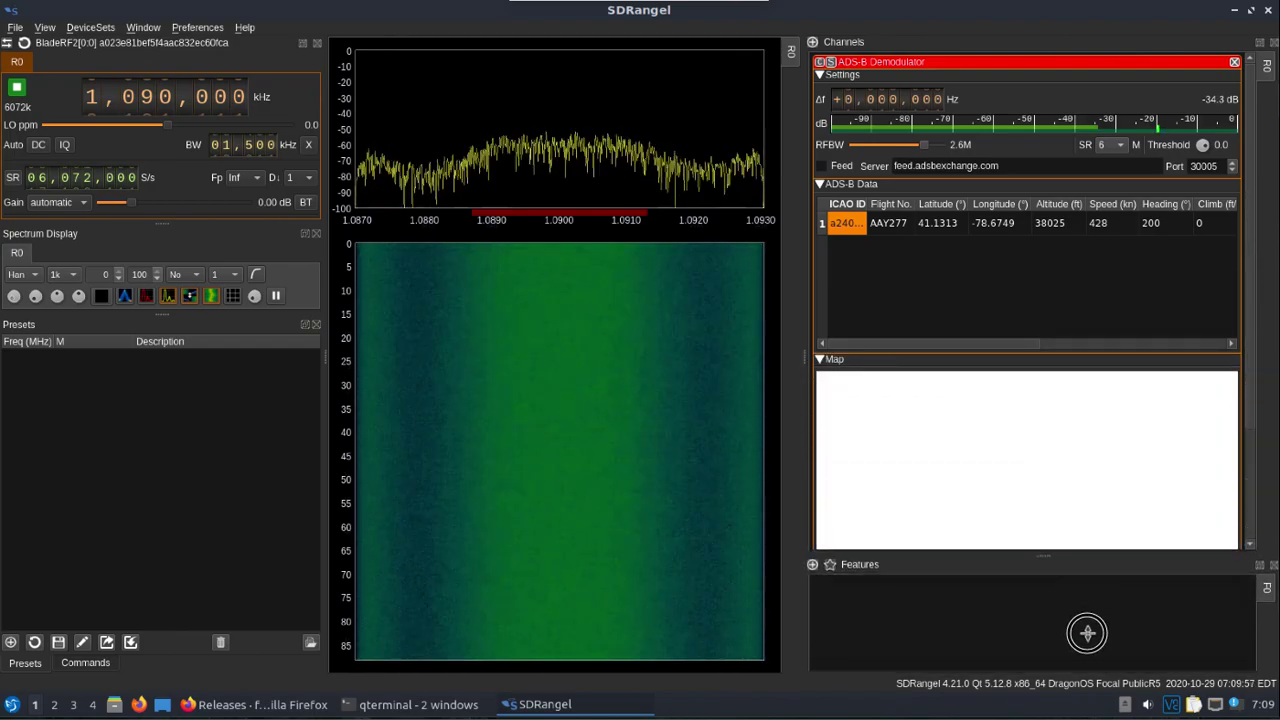
pyautogui.scroll(-1, 1244, 404)
pyautogui.moveTo(1244, 404); pyautogui.dragTo(1243, 458)
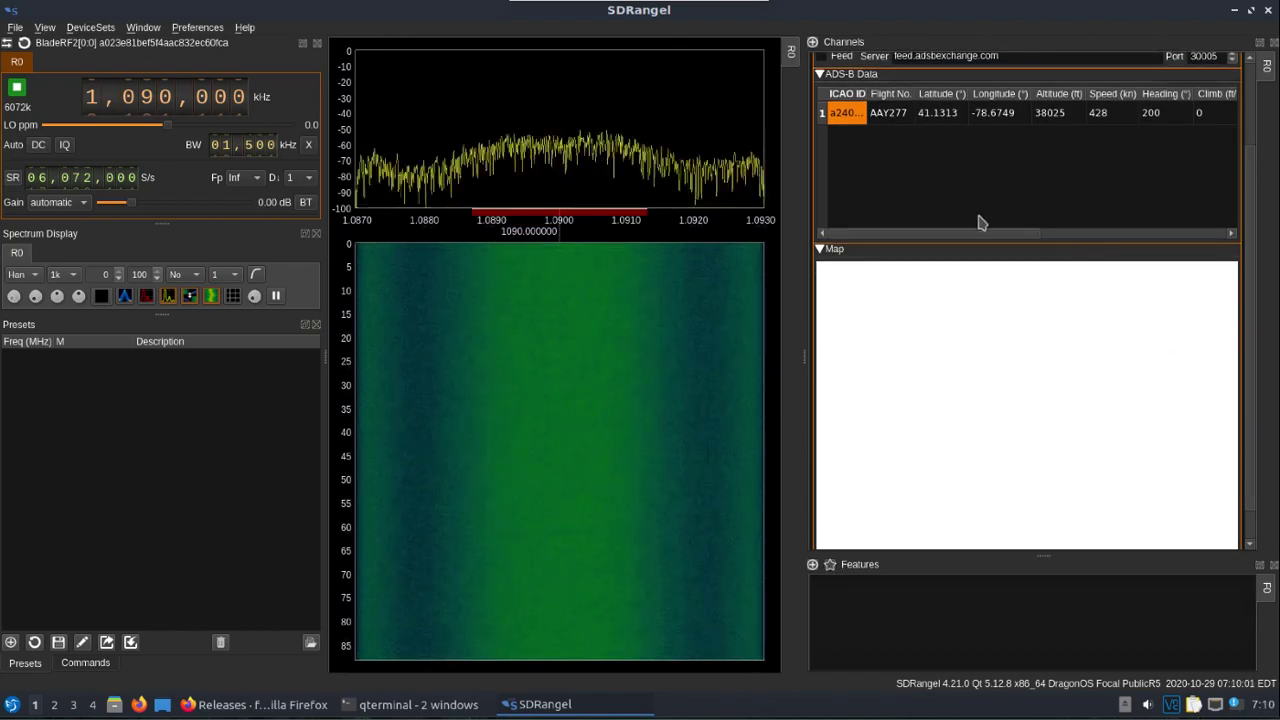
pyautogui.moveTo(979, 234); pyautogui.dragTo(1145, 246)
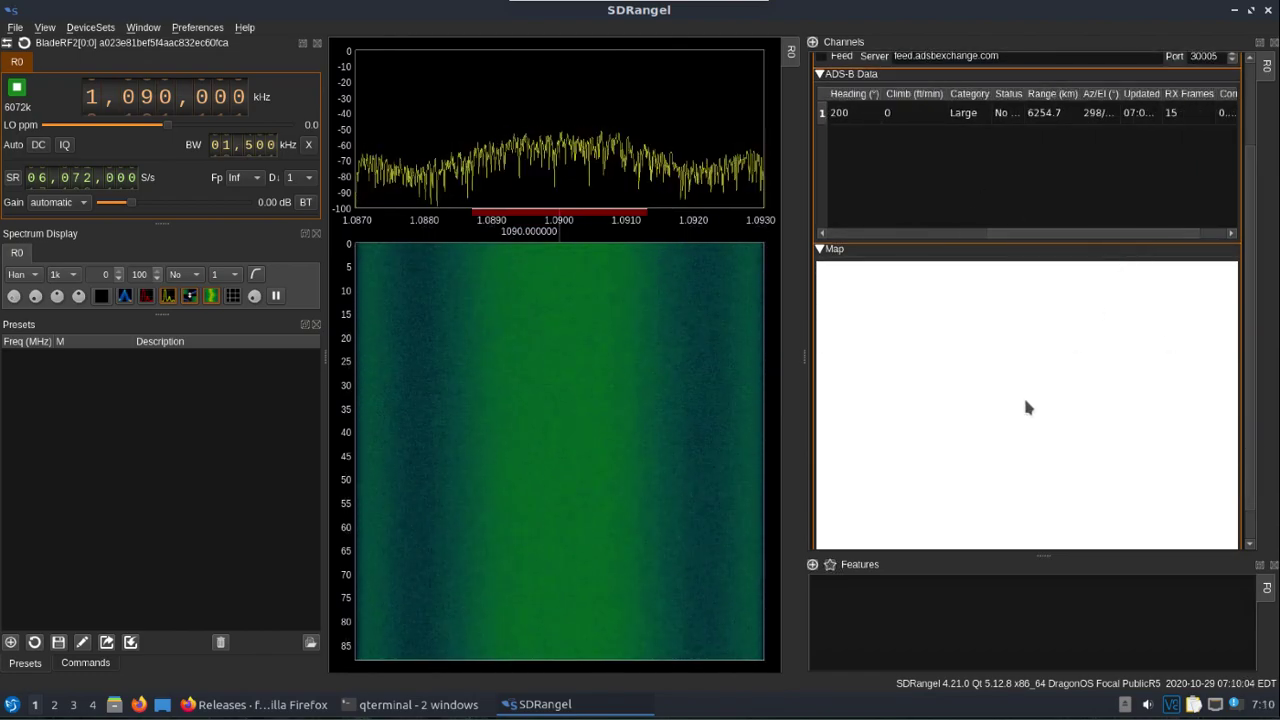
pyautogui.click(1100, 116)
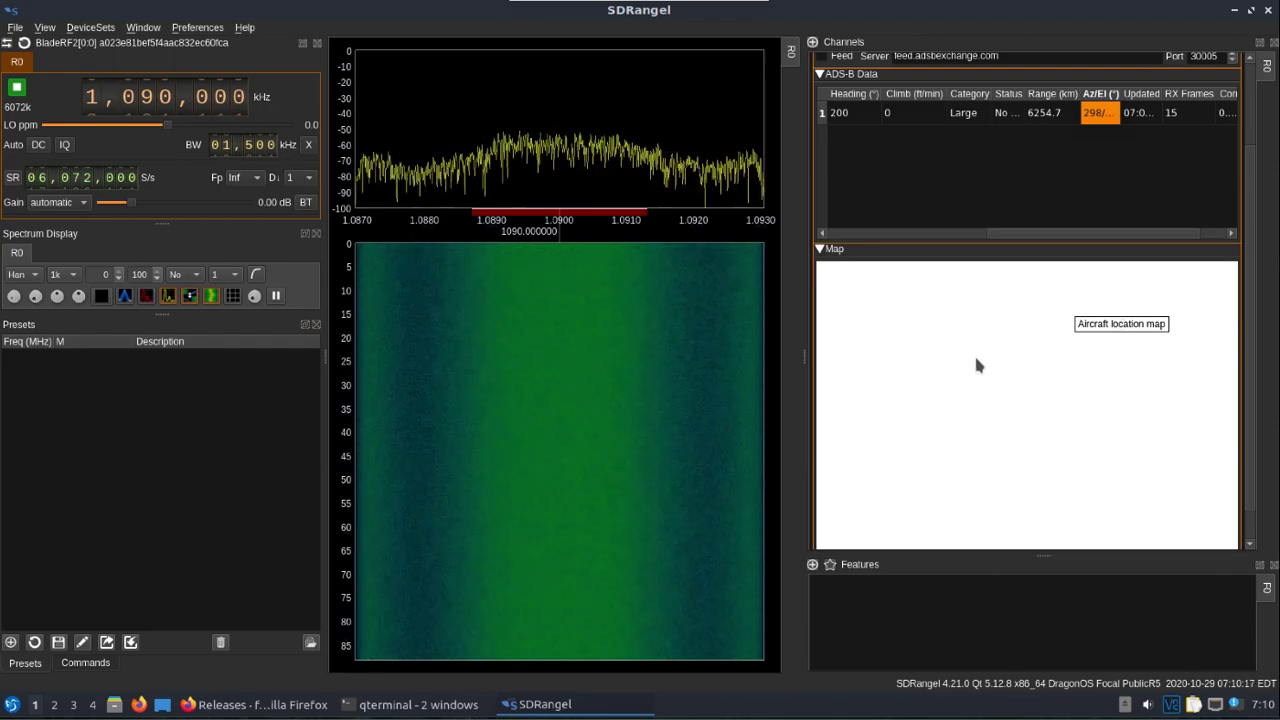
# - Open the ADS-B demodulator plugin readme on GitHub and scroll down to its Map section
pyautogui.click(262, 704)
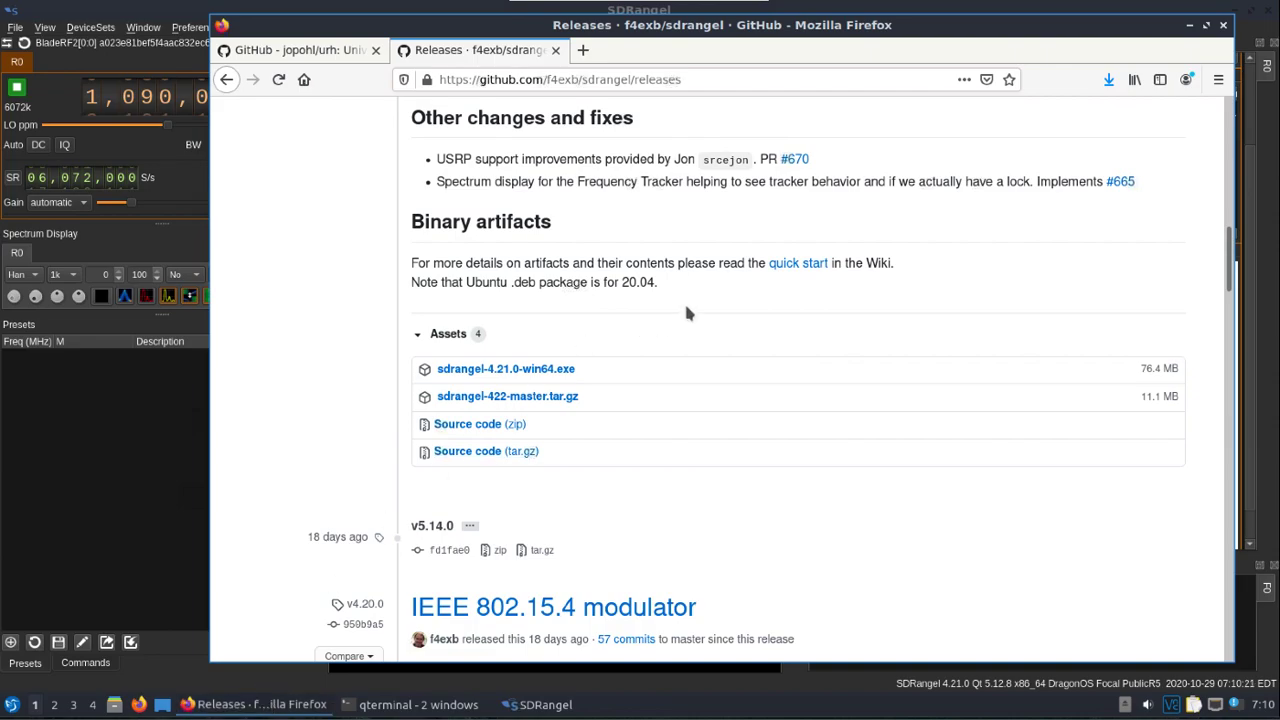
pyautogui.scroll(5, 686, 313)
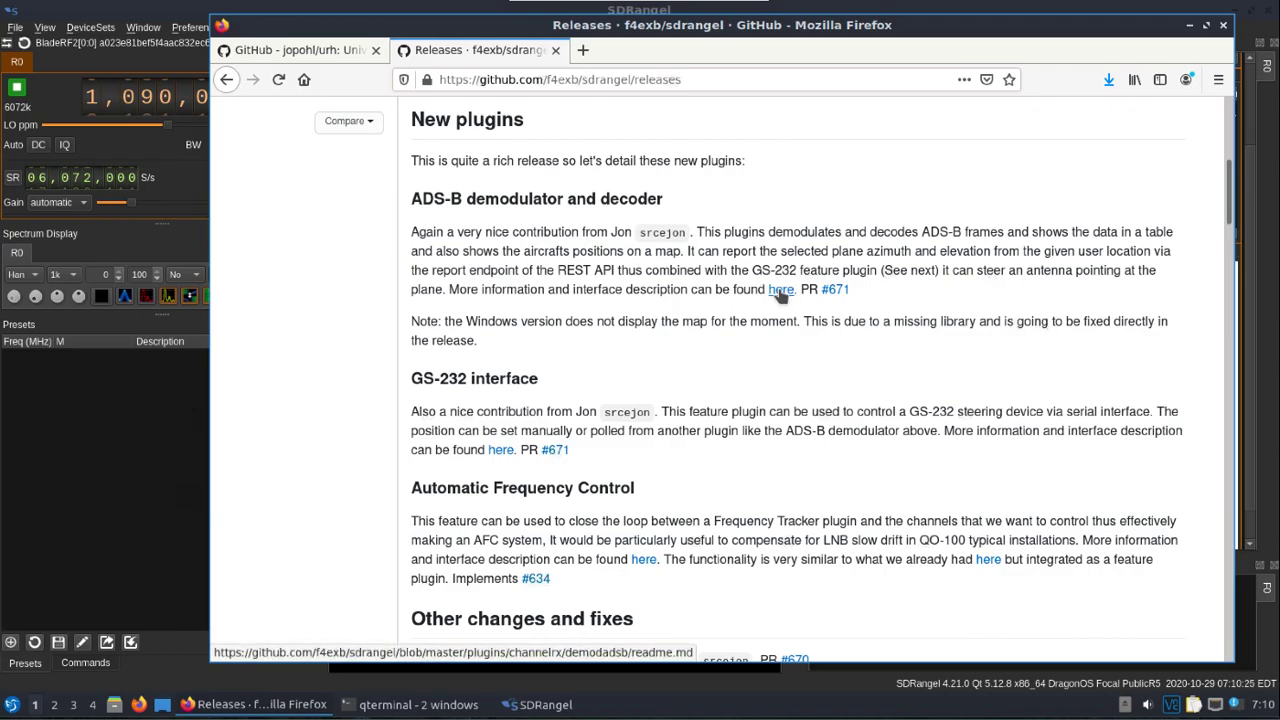
pyautogui.click(780, 289)
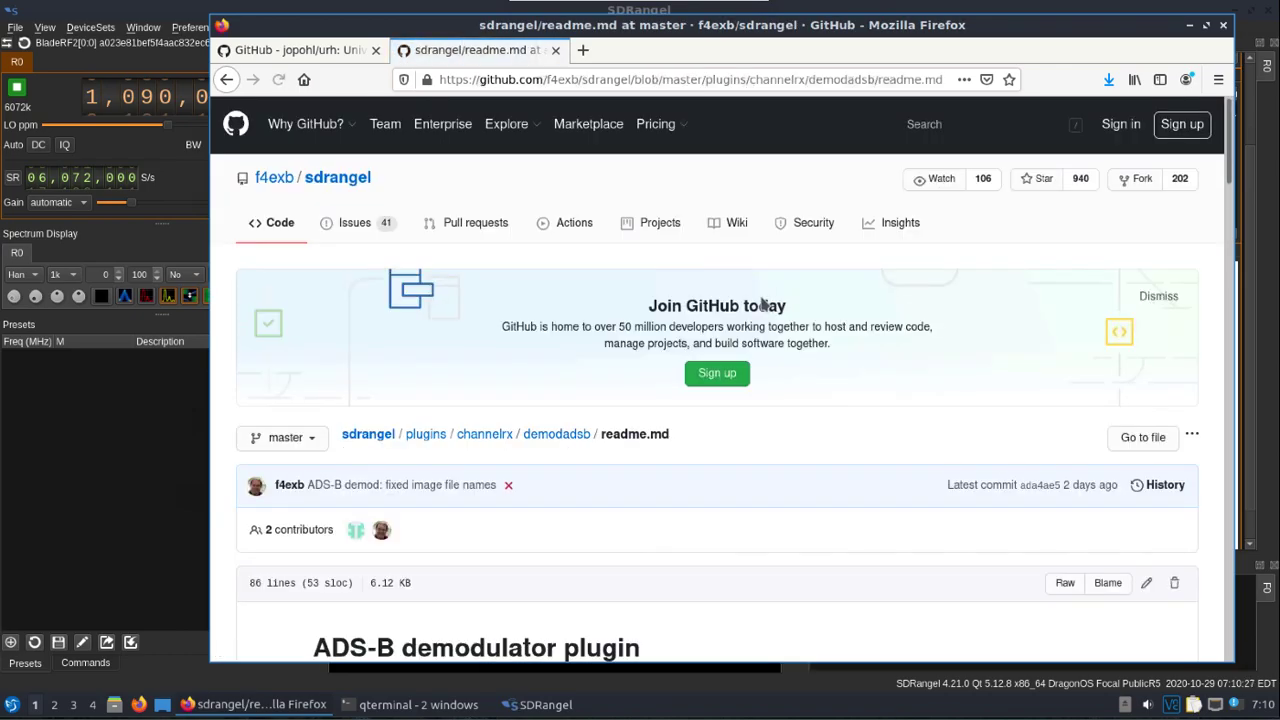
pyautogui.scroll(-15, 775, 295)
pyautogui.scroll(-10, 762, 295)
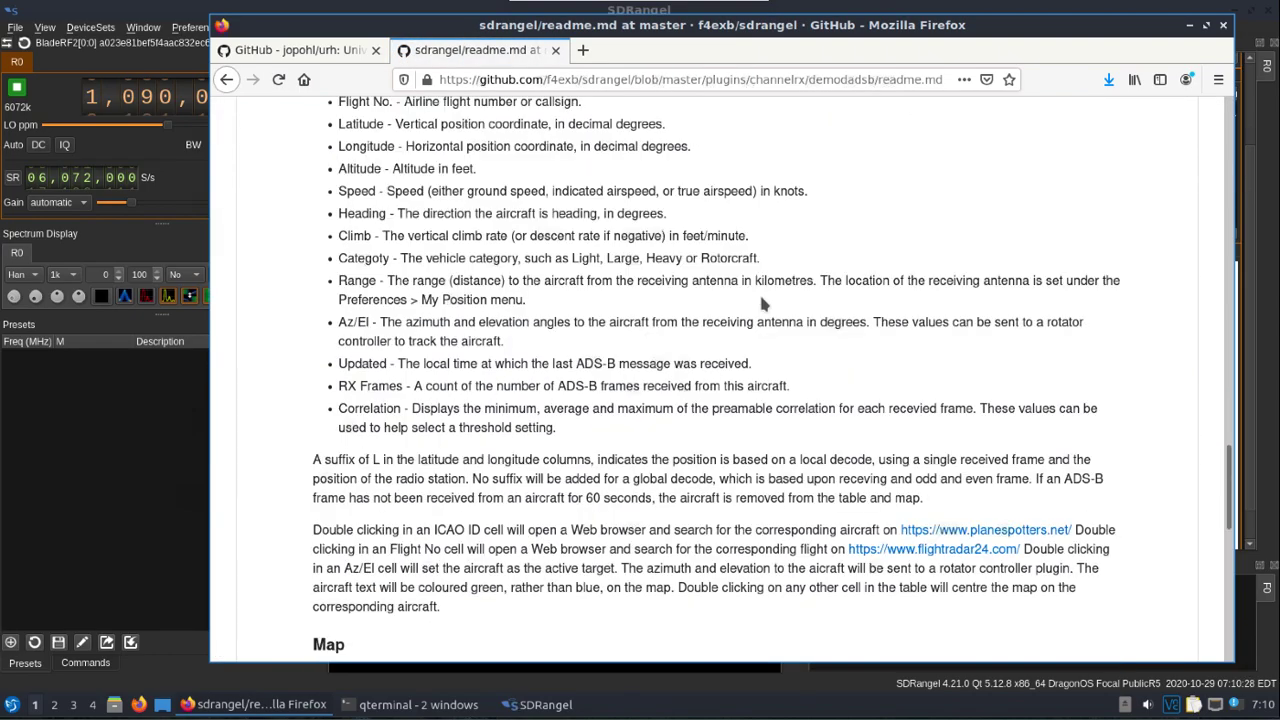
pyautogui.scroll(-5, 762, 303)
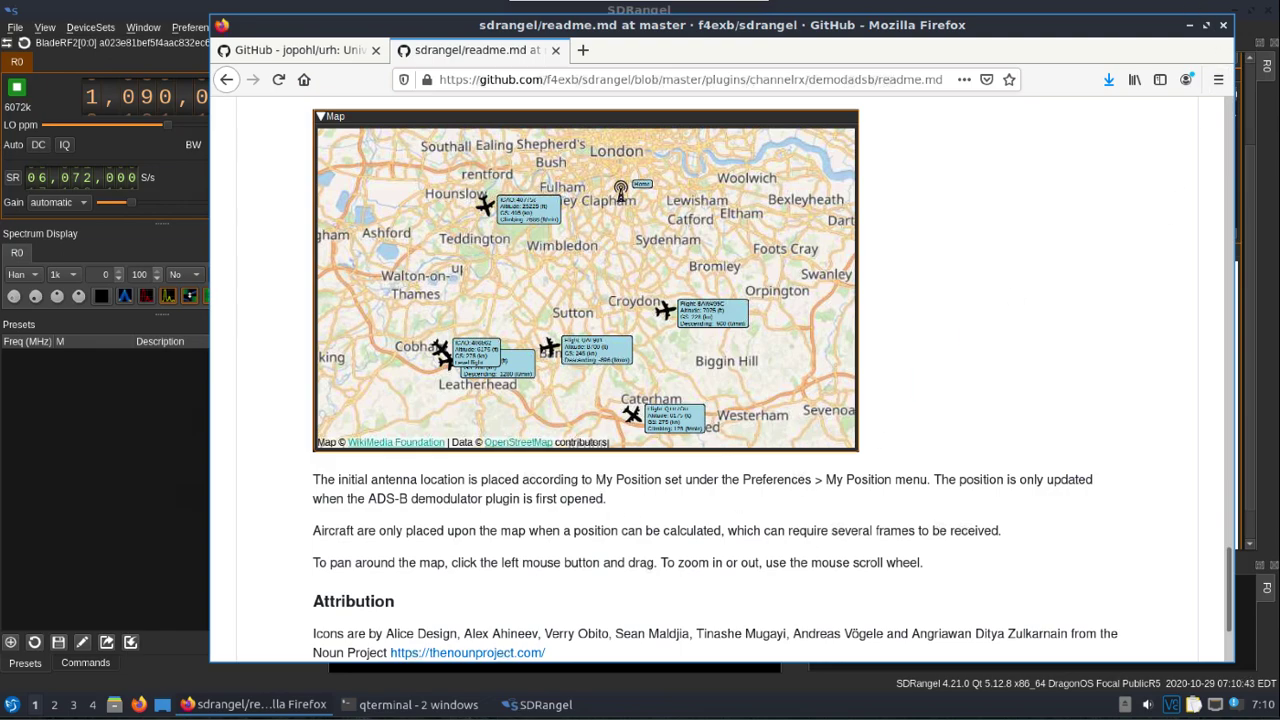
pyautogui.click(1190, 27)
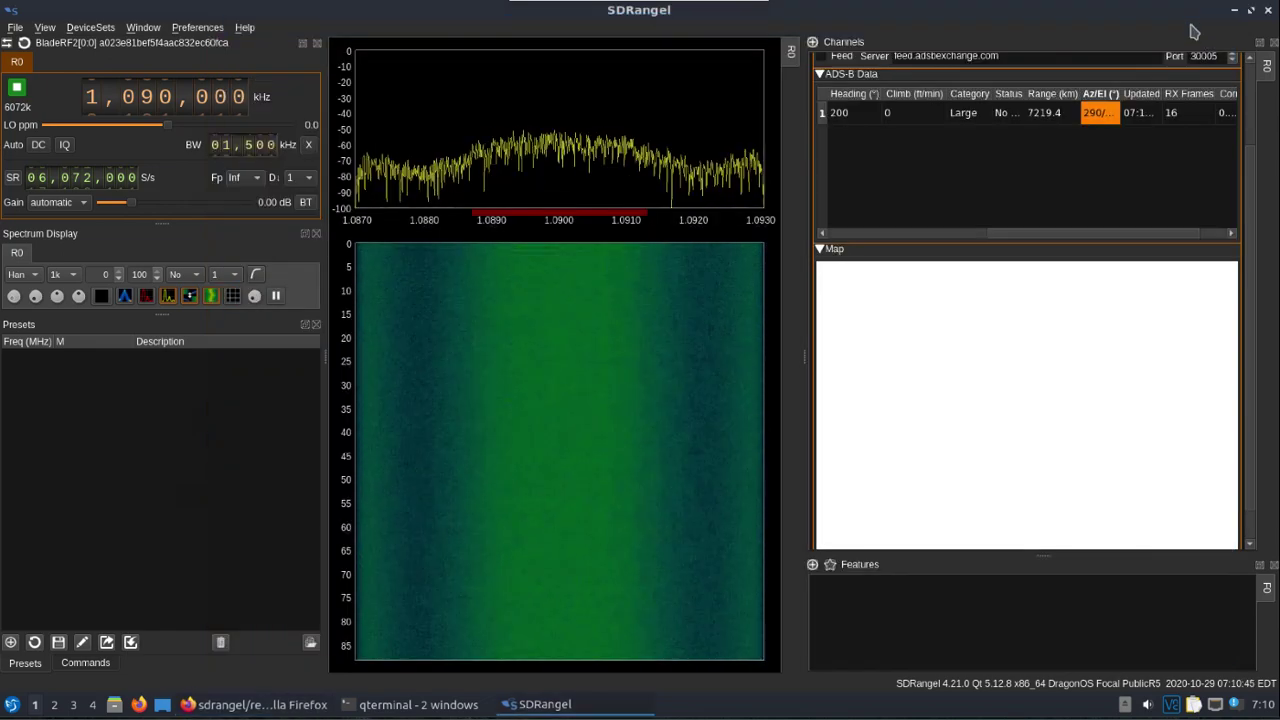